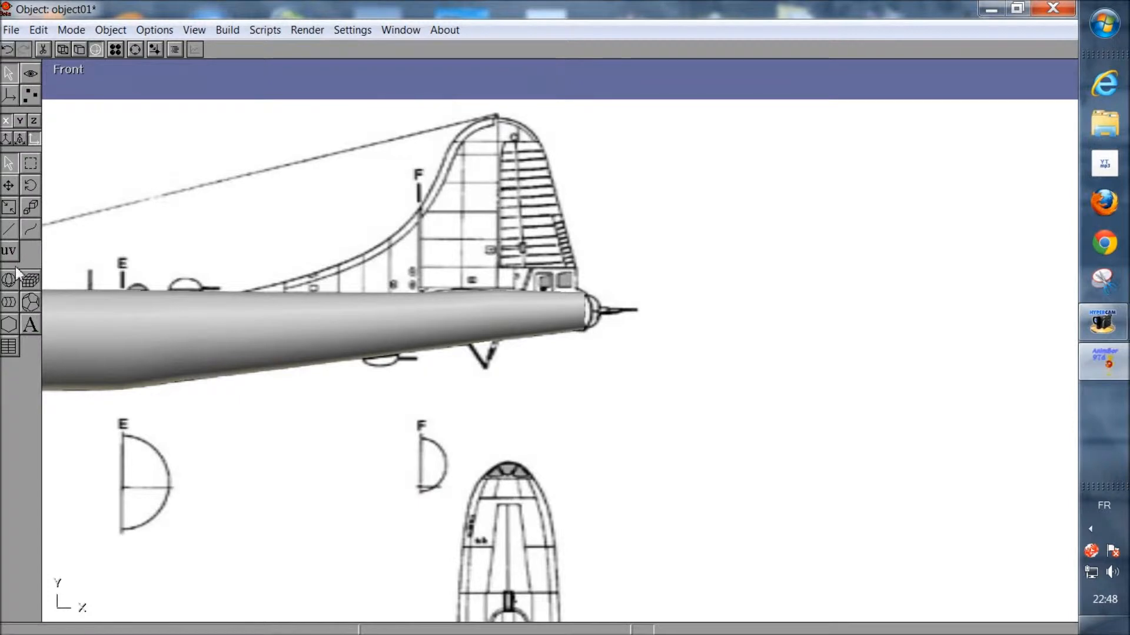
Draw a sphere in the empty space behind the aircraft's tail and convert it to a mesh
left_click_drag(661, 287, 748, 267)
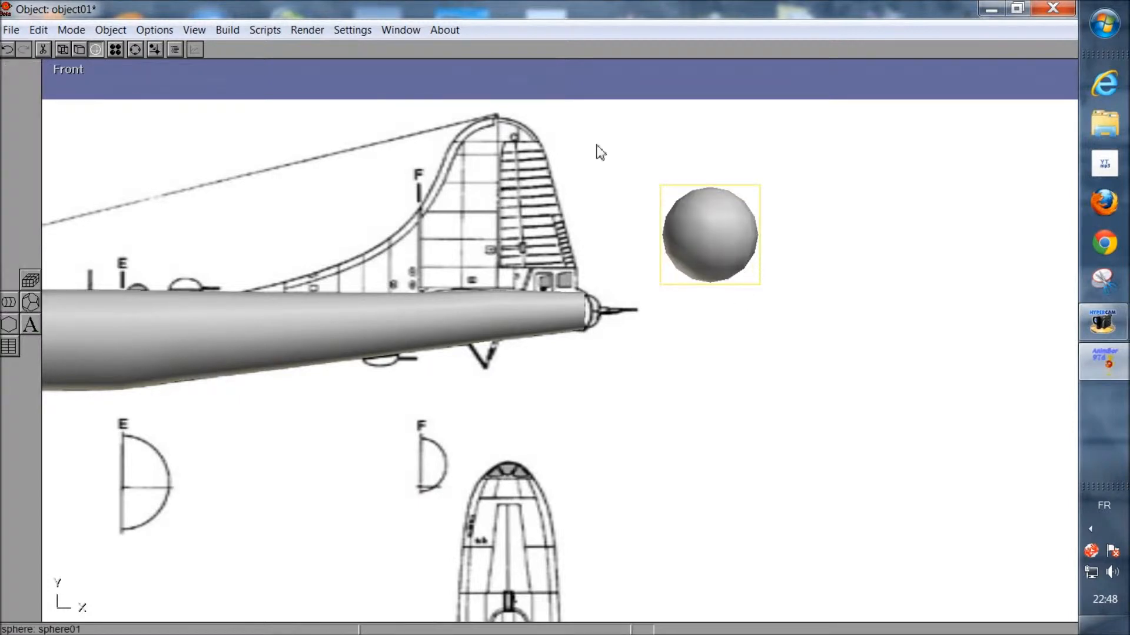
left_click(228, 30)
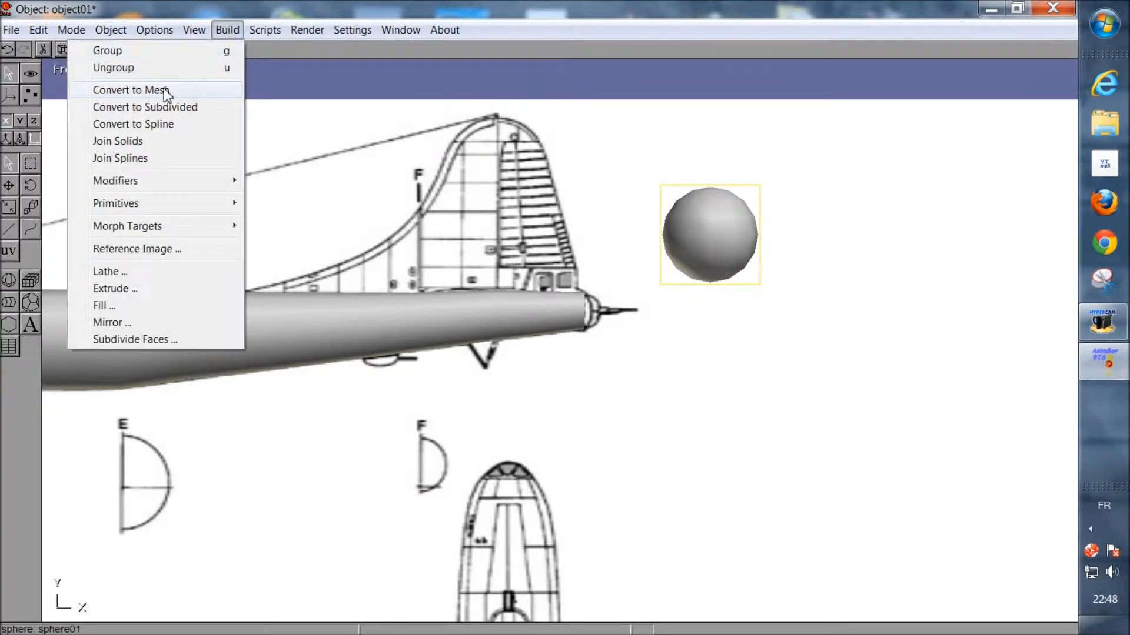
left_click(166, 91)
Switch to flat shading and remove the faces of the sphere's lower half in point edit mode
left_click(80, 49)
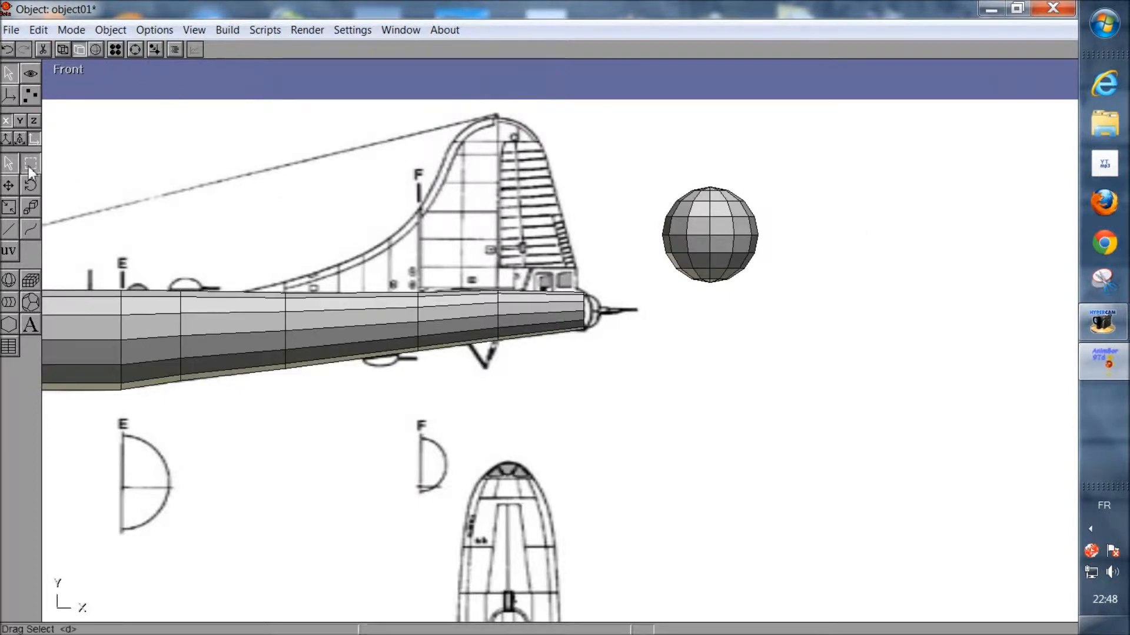
left_click(30, 96)
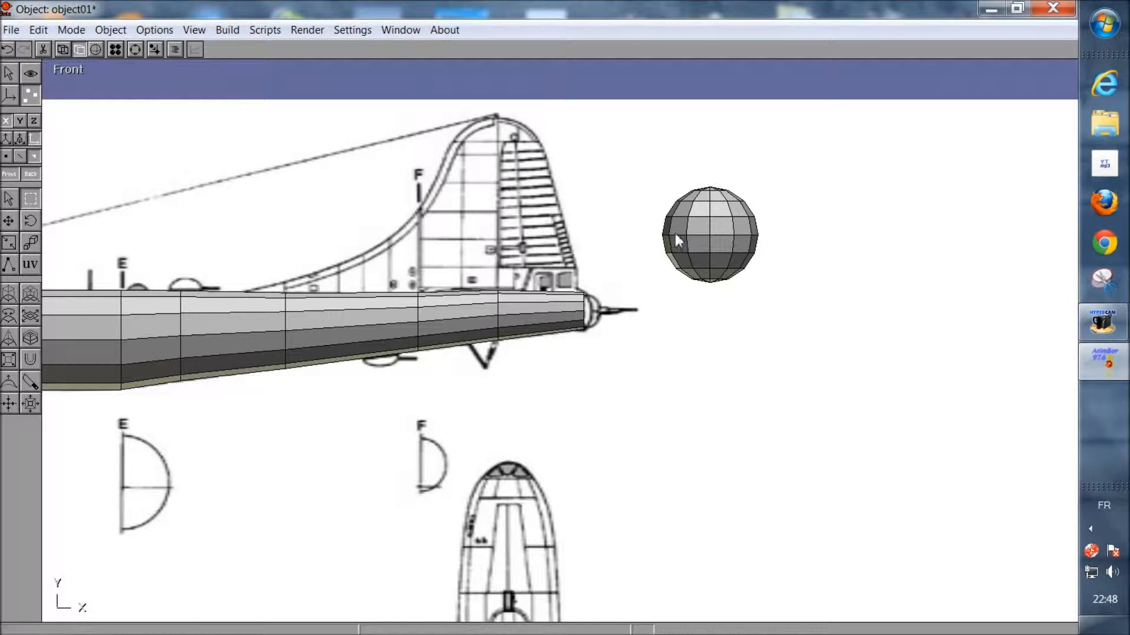
left_click_drag(646, 232, 817, 321)
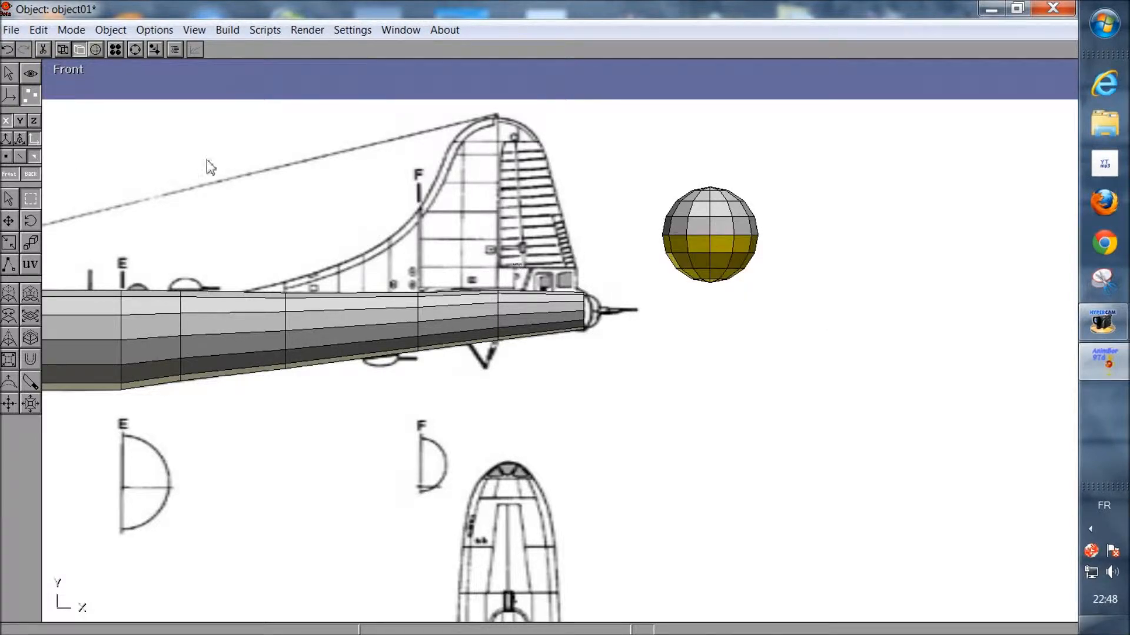
left_click(36, 30)
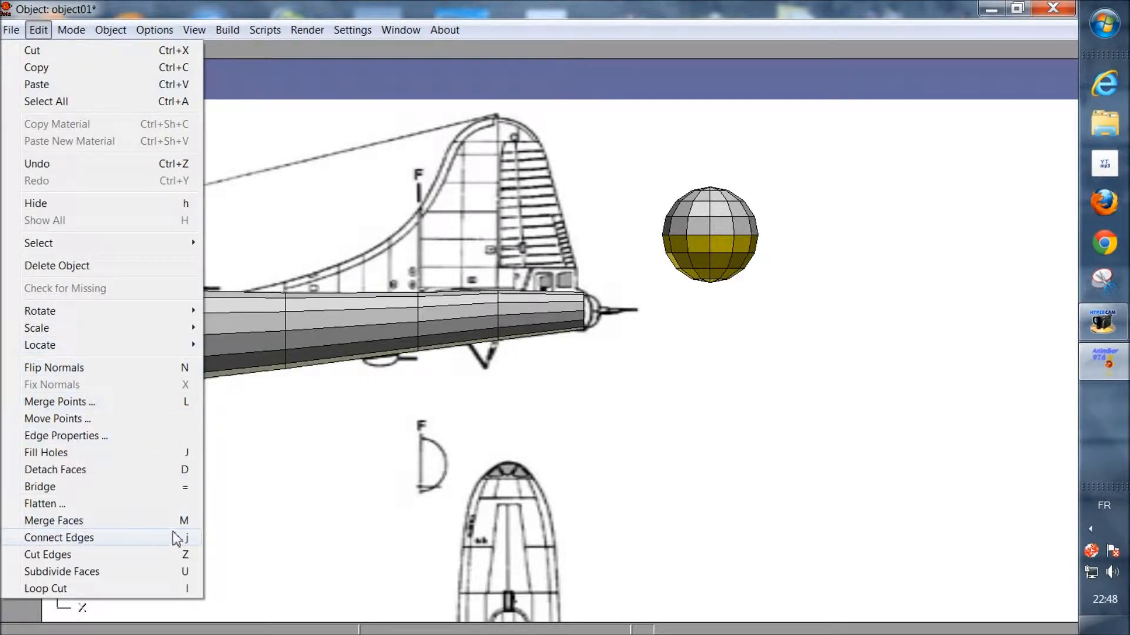
left_click(77, 520)
Examine the half sphere and fuselage from another angle, and return to the Front view
left_click(135, 50)
left_click_drag(506, 303, 688, 301)
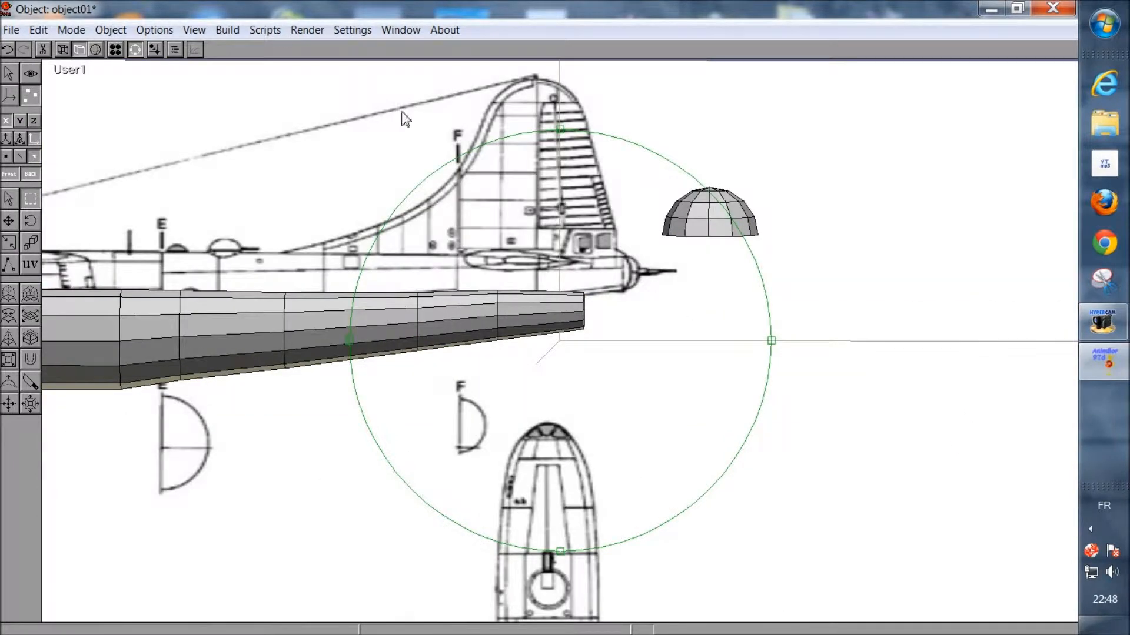
left_click(194, 30)
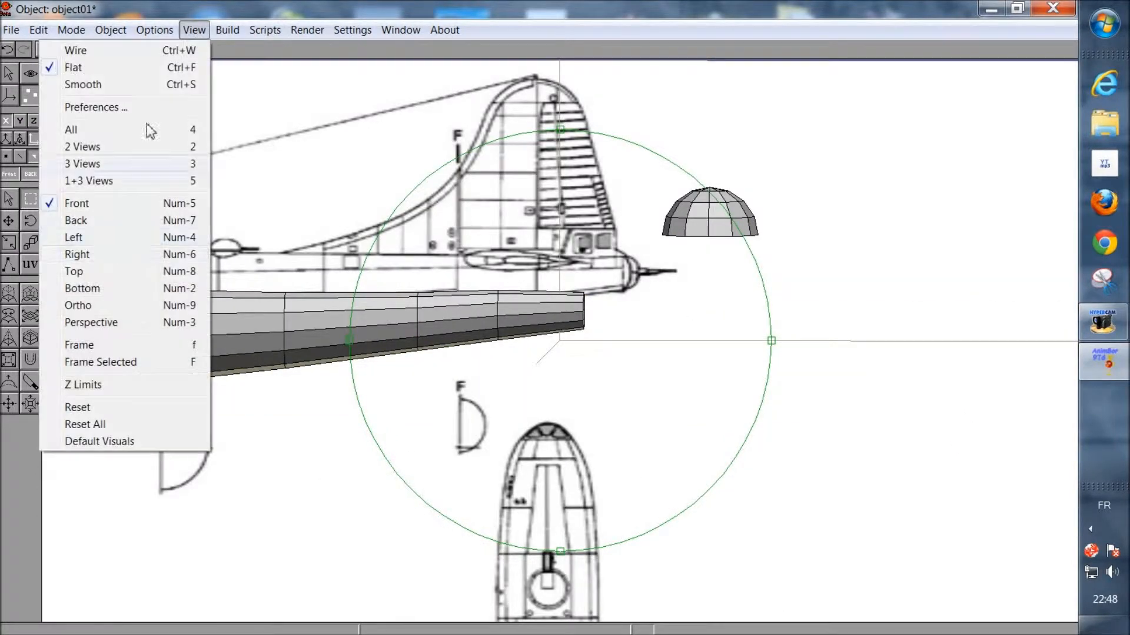
left_click(93, 203)
scroll(411, 311, "up", 2)
middle_click_drag(412, 311, 302, 327)
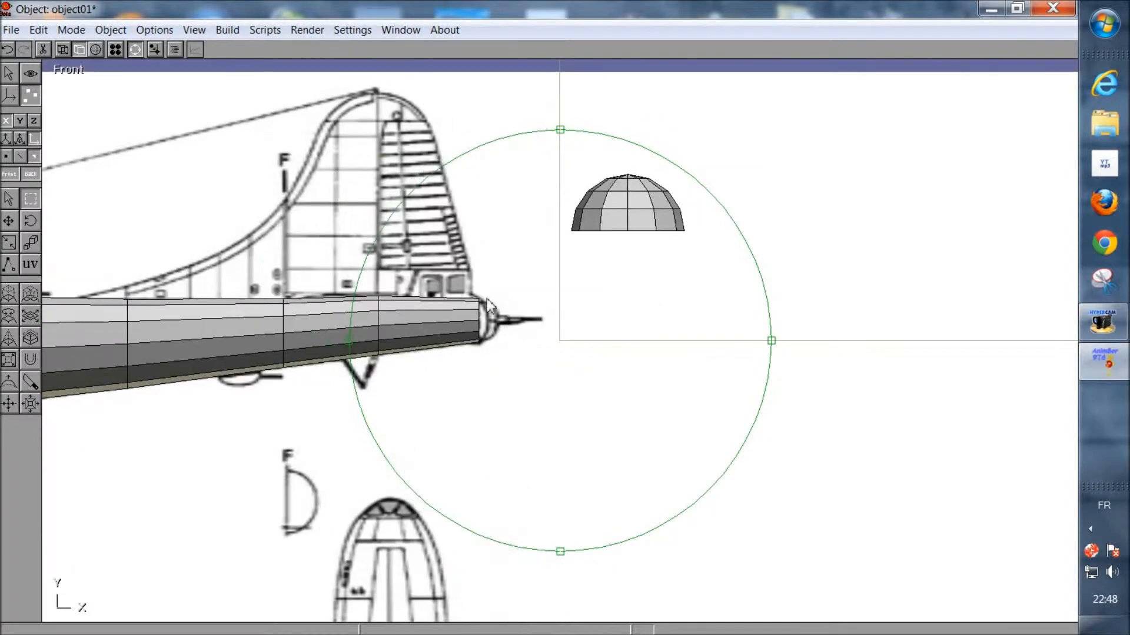
left_click(136, 49)
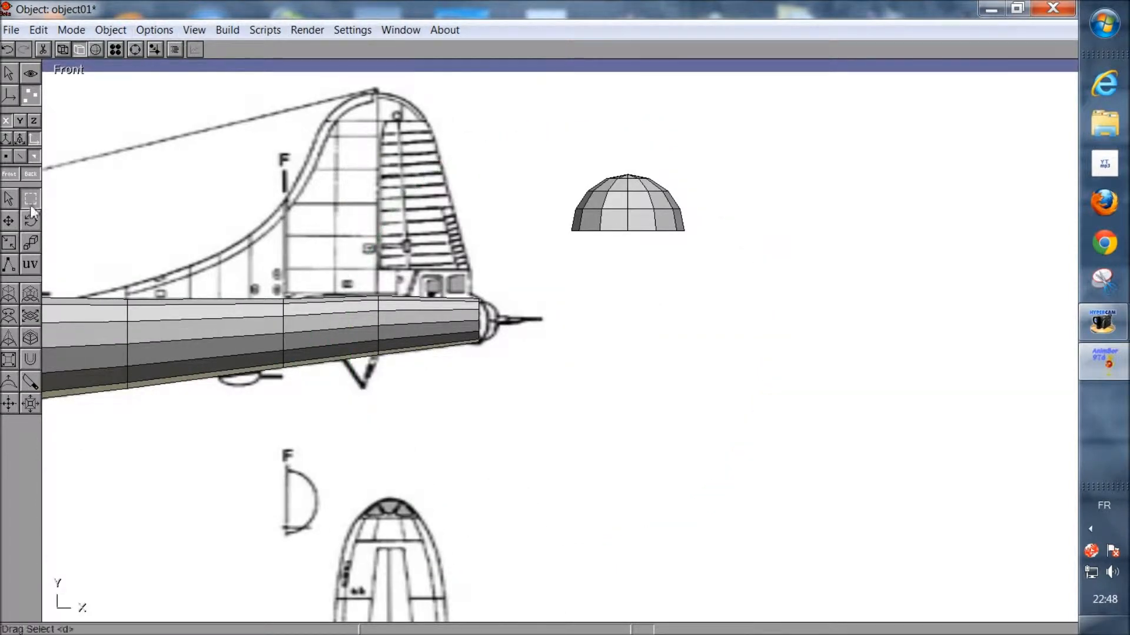
Rotate the half sphere 90 degrees about the Z axis so its dome points away from the tail
left_click(34, 223)
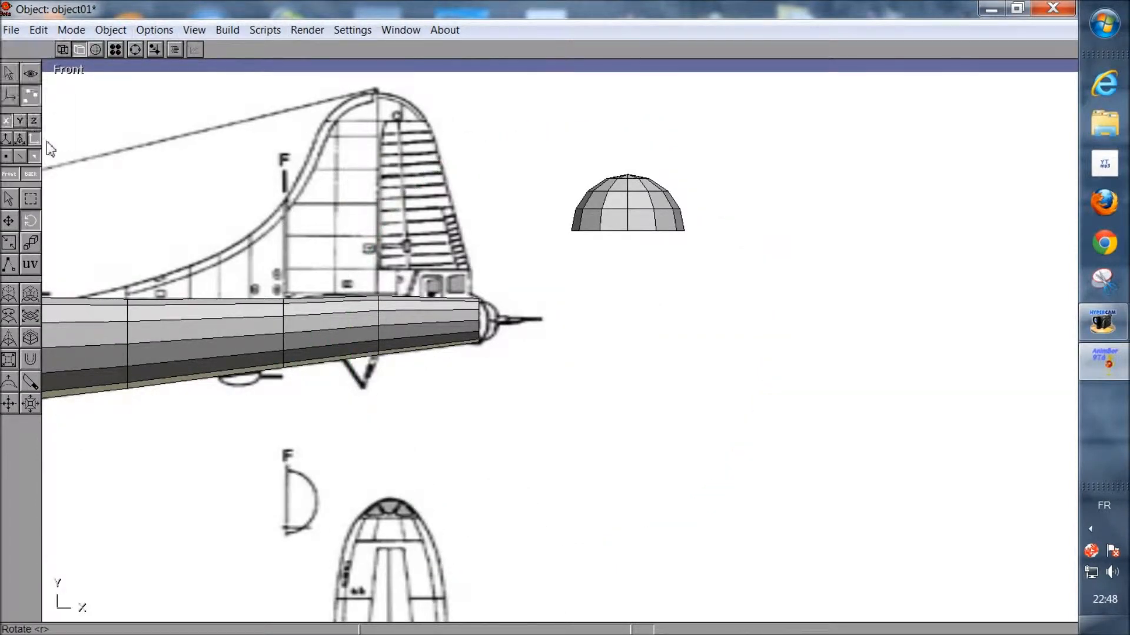
left_click(33, 122)
left_click(7, 121)
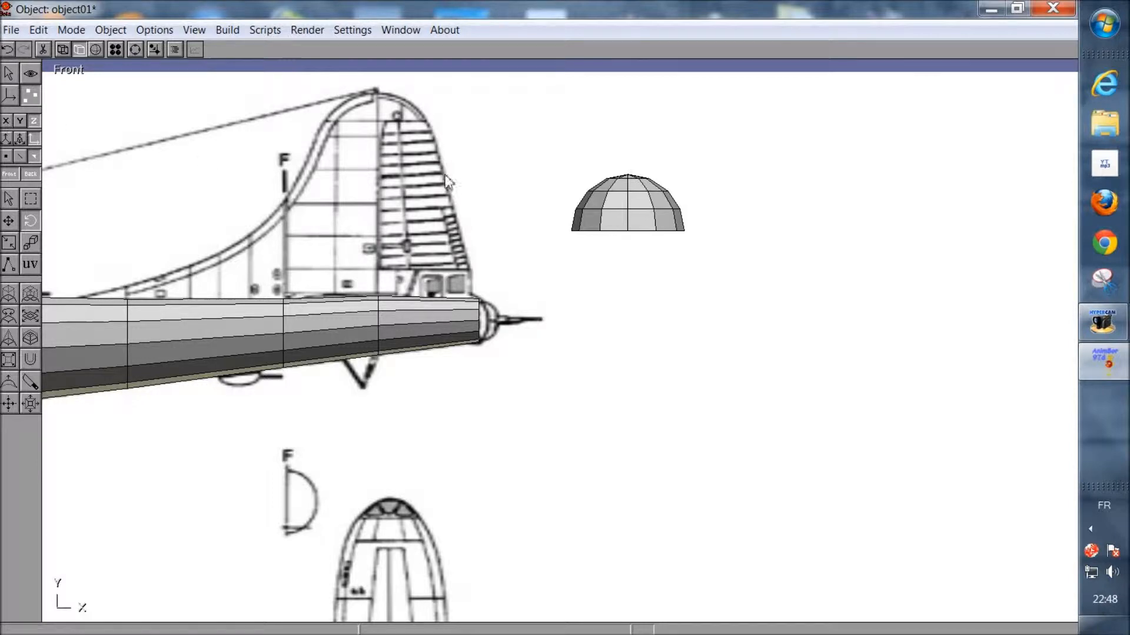
left_click(9, 94)
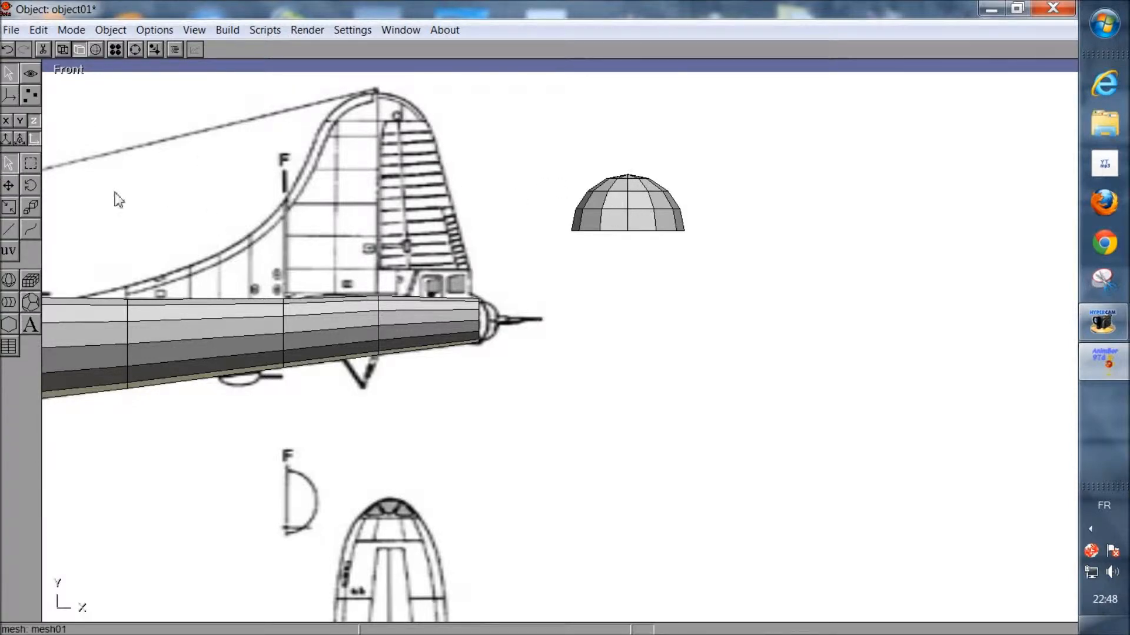
left_click(31, 186)
left_click_drag(57, 173, 346, 190)
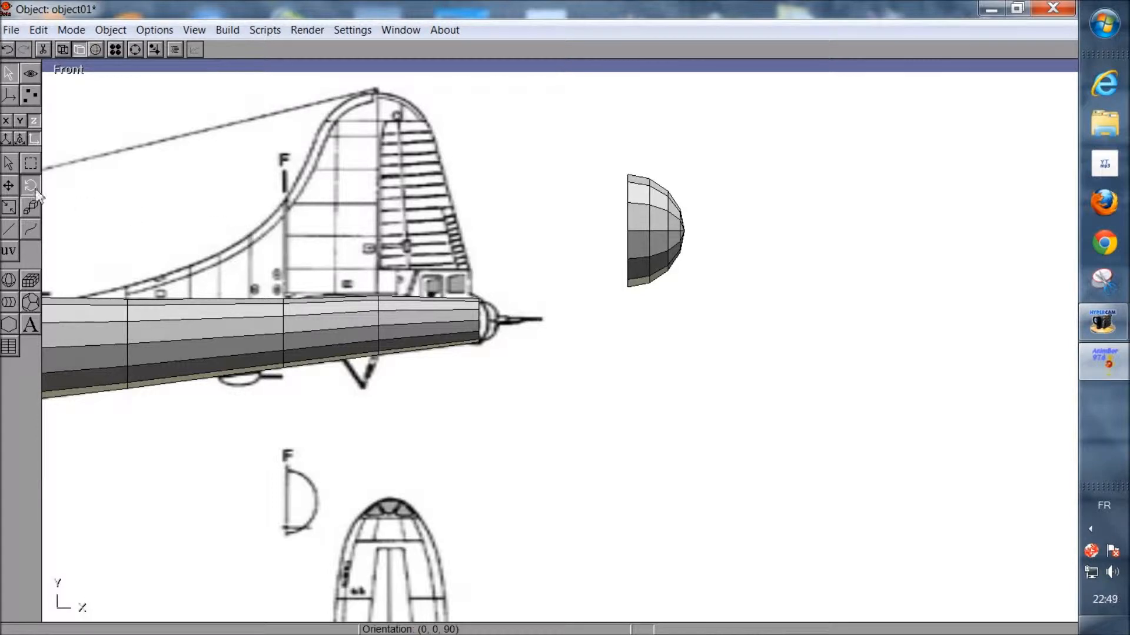
Move the half sphere along X and Y onto the fuselage's rear end, at about (20.8, 27.4, 0)
left_click(10, 186)
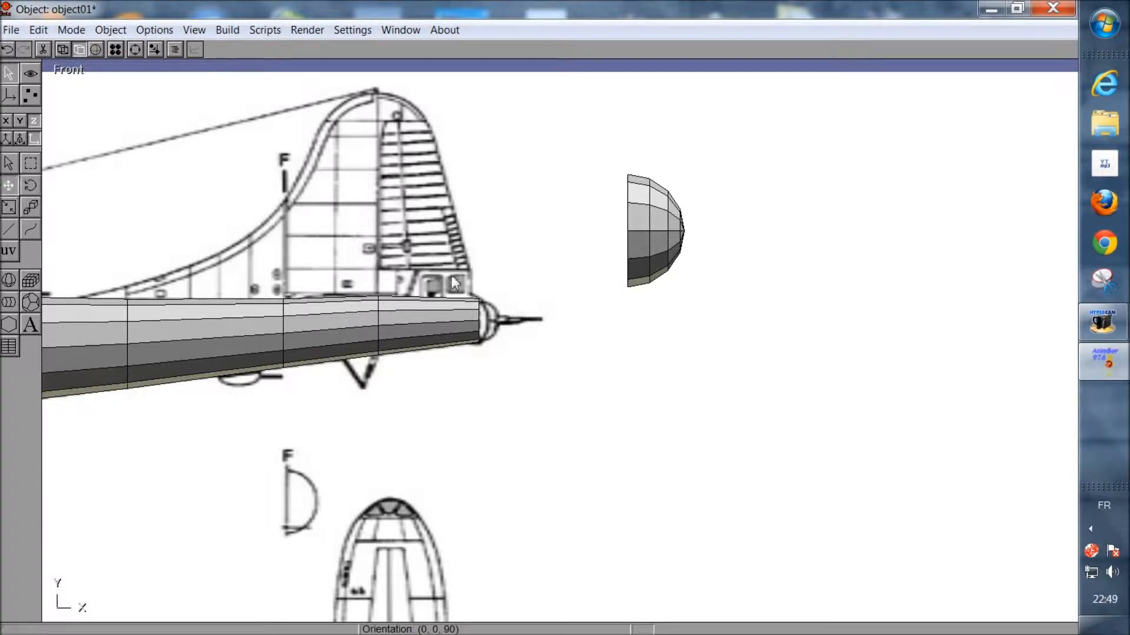
left_click(7, 122)
left_click(20, 122)
left_click_drag(510, 235, 360, 323)
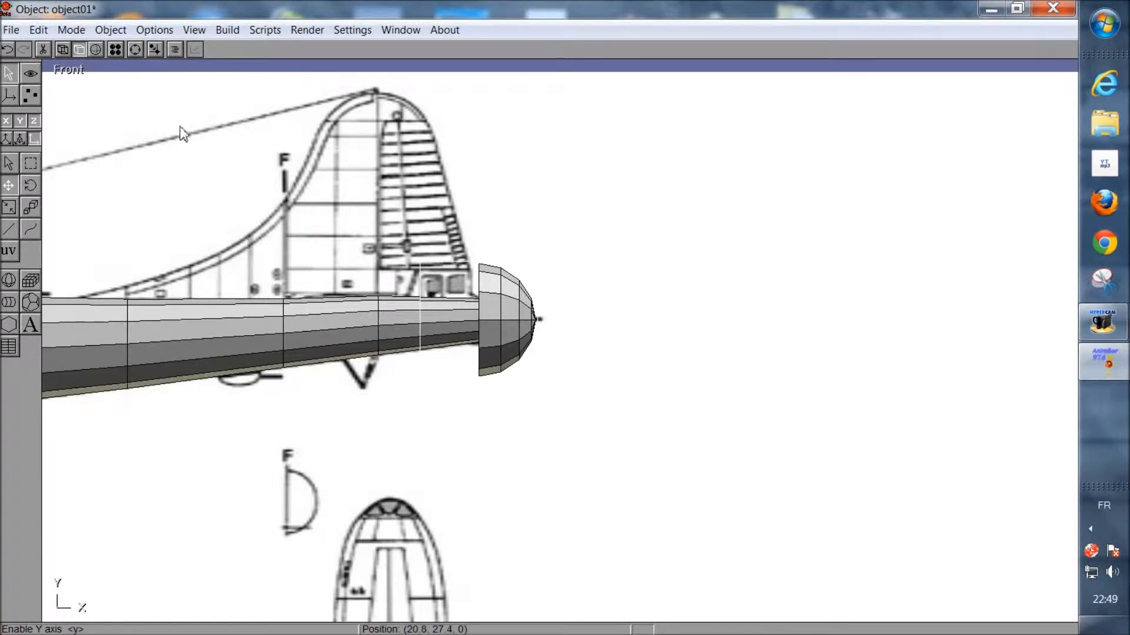
Switch to wireframe and scale the half sphere uniformly by about 0.379 to fit the fuselage's rear opening
left_click(136, 50)
right_click_drag(423, 253, 419, 297)
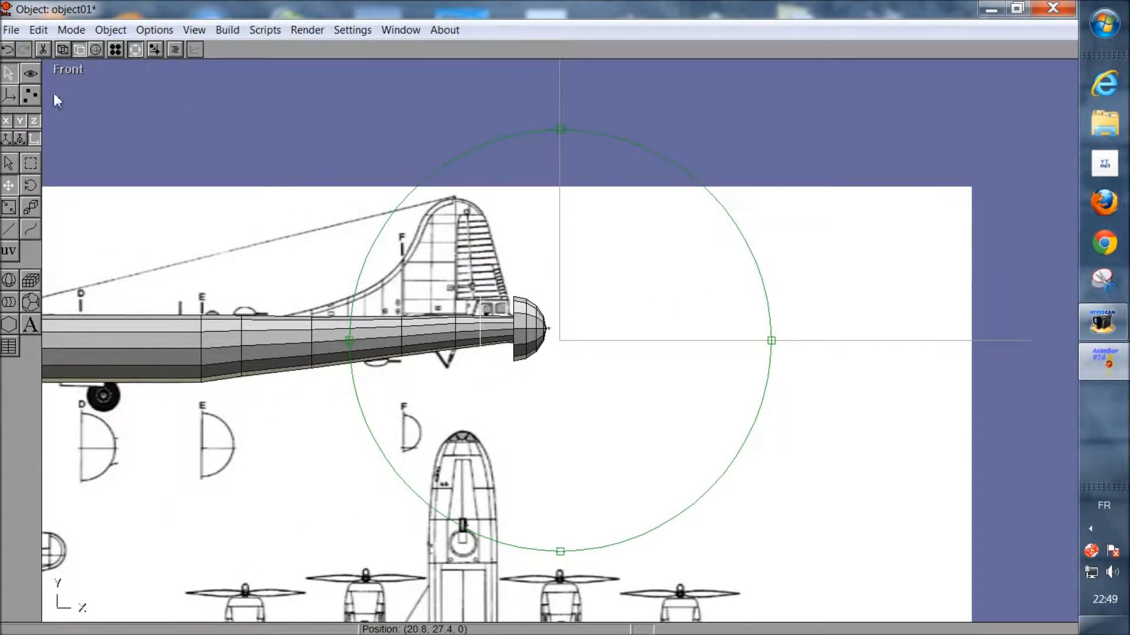
left_click(97, 50)
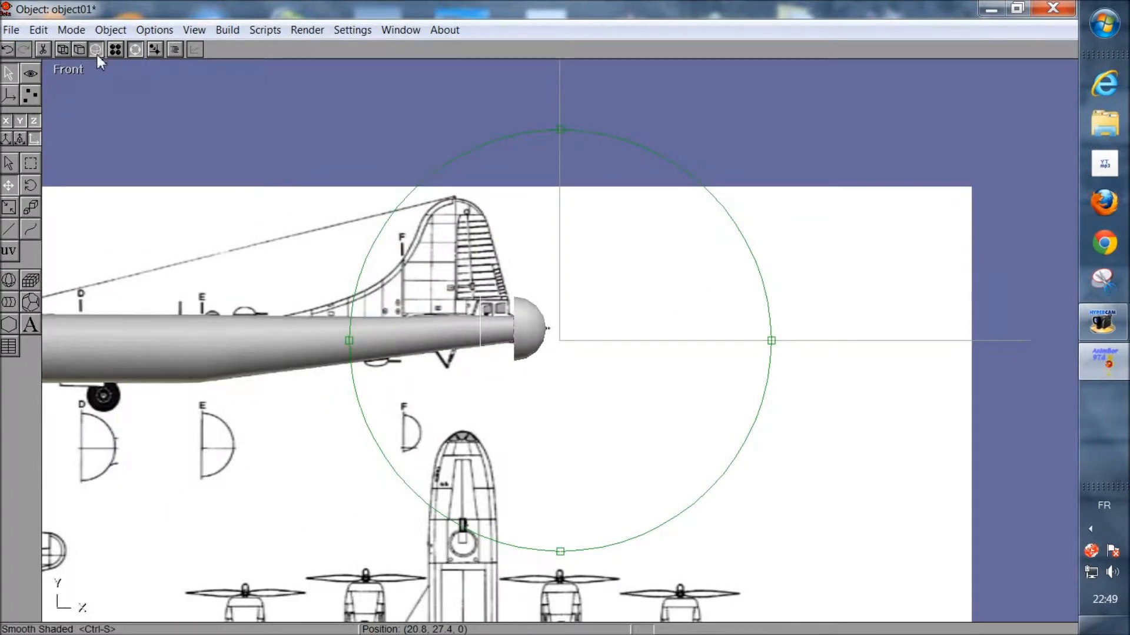
left_click(64, 50)
right_click_drag(318, 265, 625, 298)
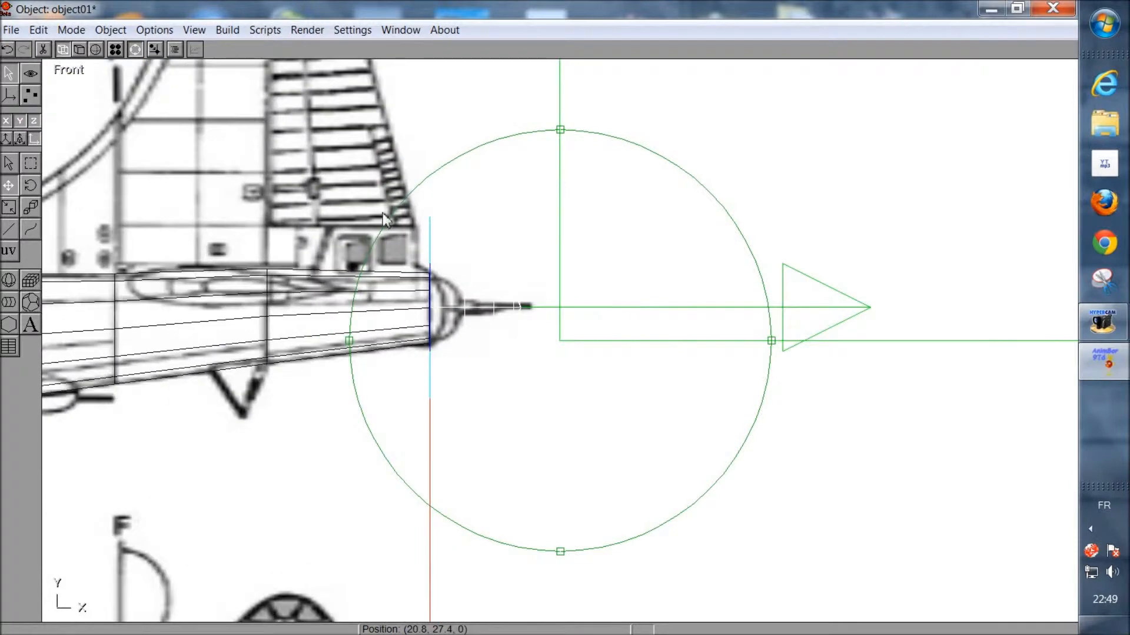
left_click(136, 51)
left_click(32, 207)
left_click_drag(471, 227, 432, 249)
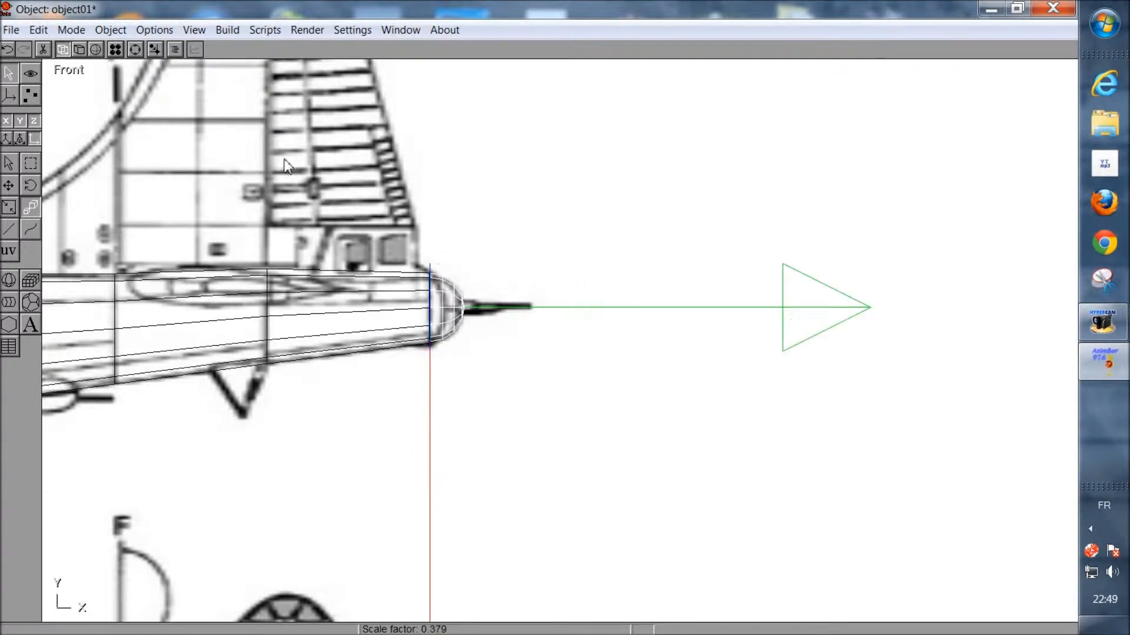
Examine up close in the Front view how the tail cap fits the fuselage end and the blueprint
left_click(136, 50)
scroll(517, 333, "up", 5)
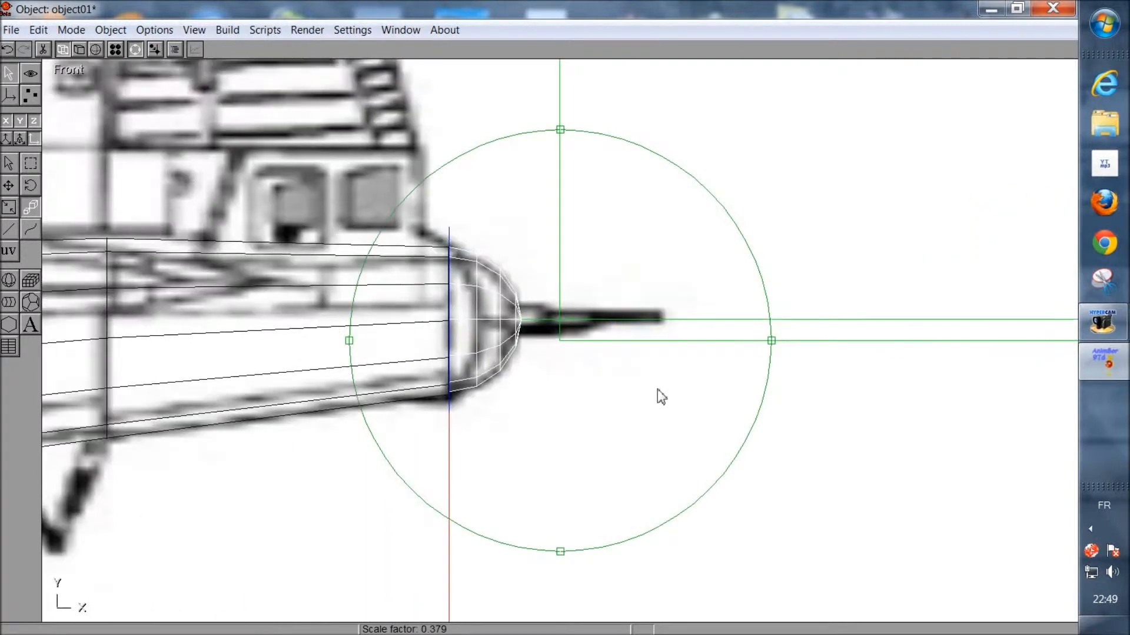
scroll(438, 356, "up", 4)
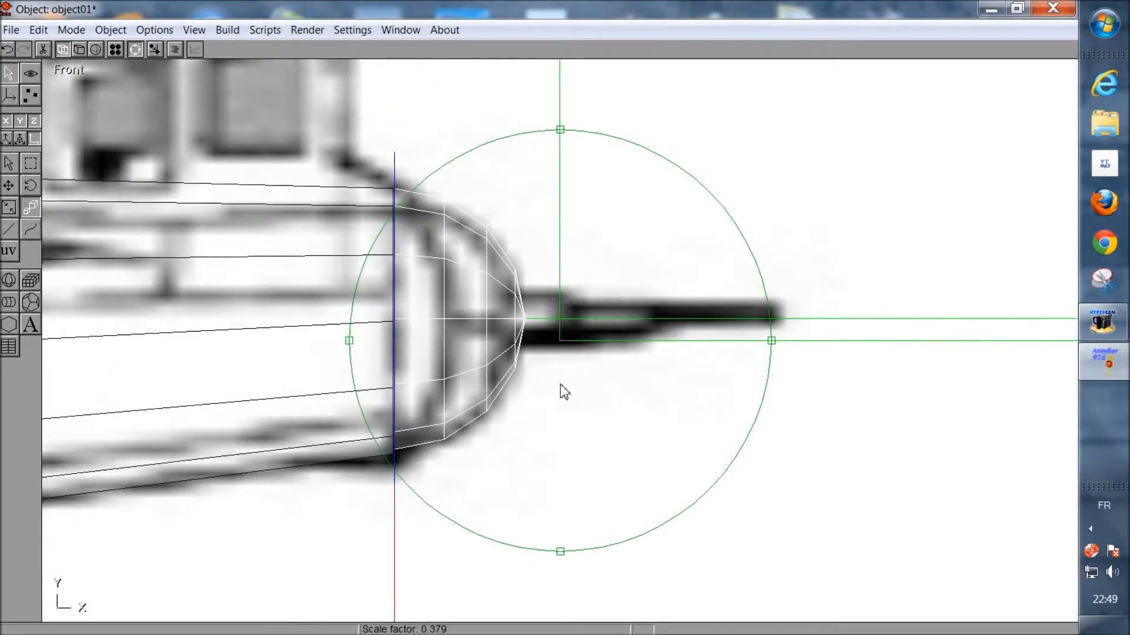
middle_click_drag(539, 383, 561, 378)
middle_click_drag(469, 387, 574, 364)
scroll(618, 383, "up", 3)
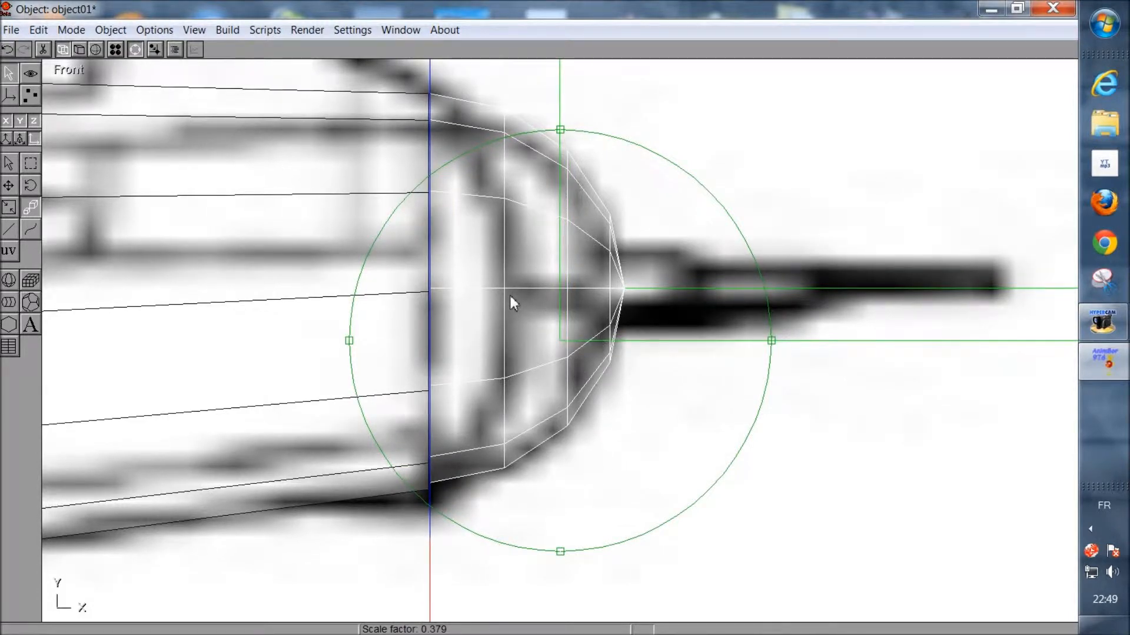
Examine the tail cap's alignment with the fuselage end and blueprint outline in the Top view
left_click(194, 29)
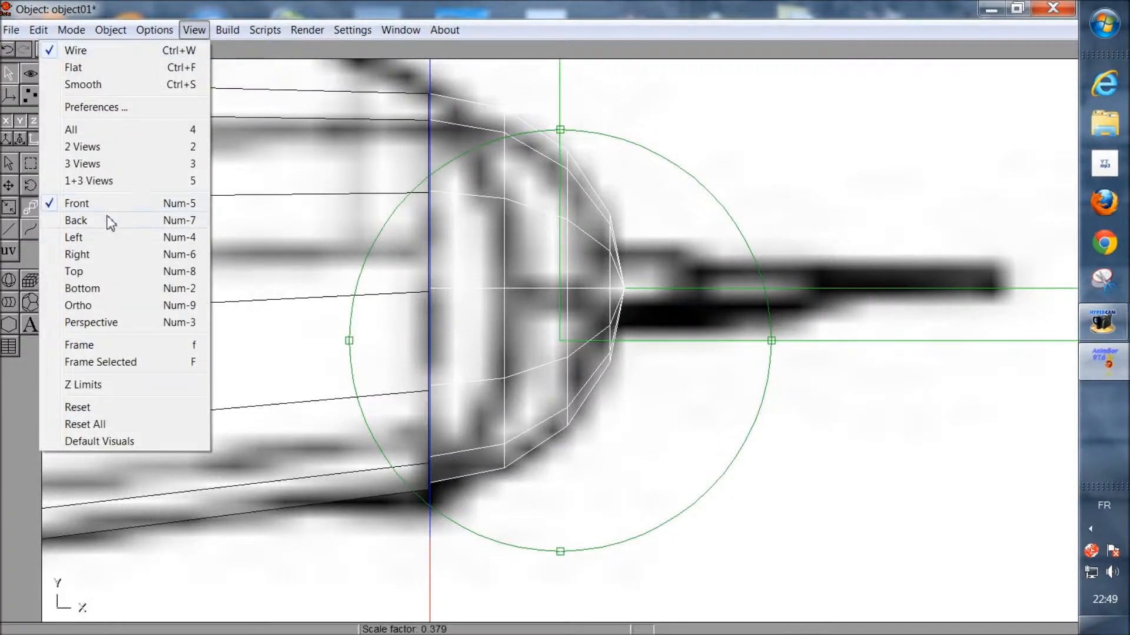
left_click(98, 273)
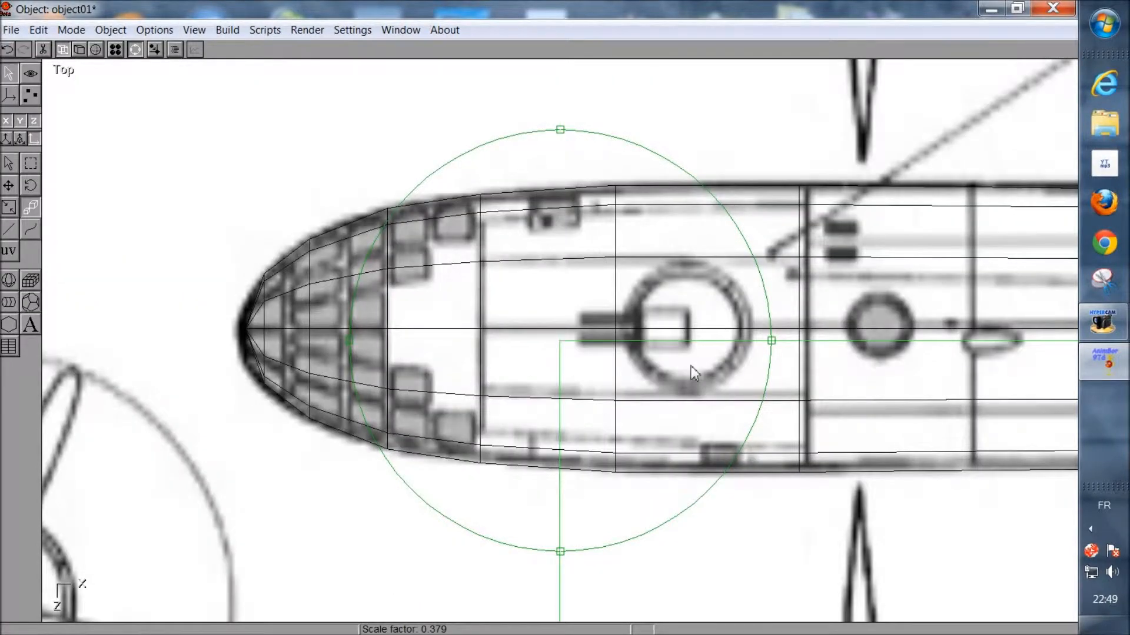
scroll(692, 366, "down", 5)
middle_click_drag(994, 341, 310, 326)
middle_click_drag(981, 300, 365, 290)
scroll(335, 292, "up", 8)
middle_click_drag(620, 335, 611, 383)
scroll(518, 353, "up", 6)
scroll(530, 383, "up", 4)
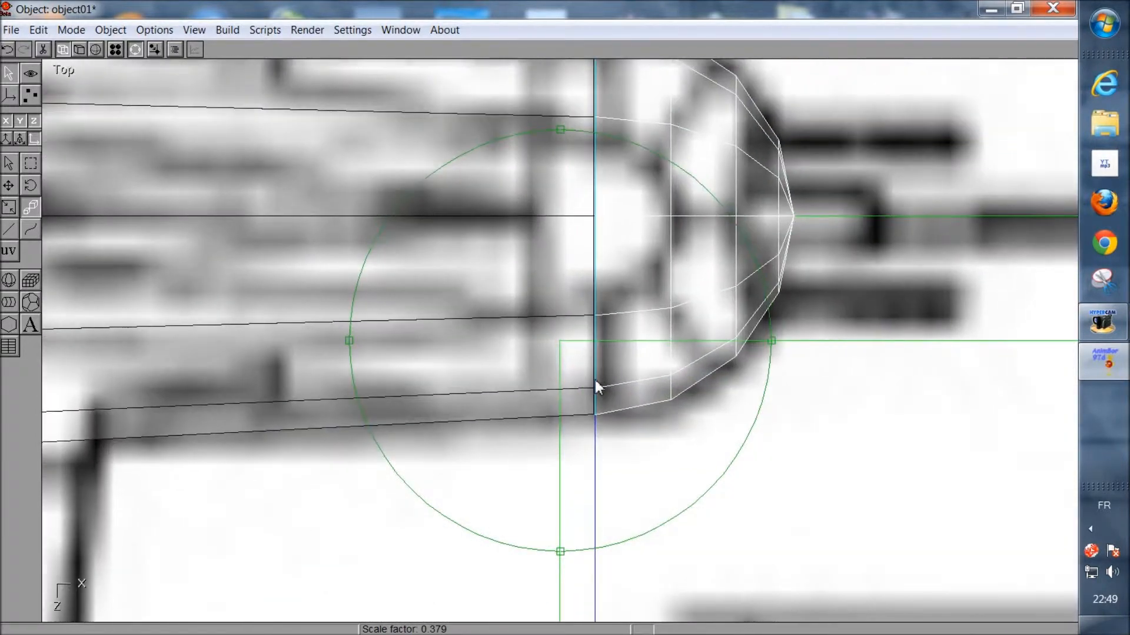
middle_click_drag(645, 383, 598, 385)
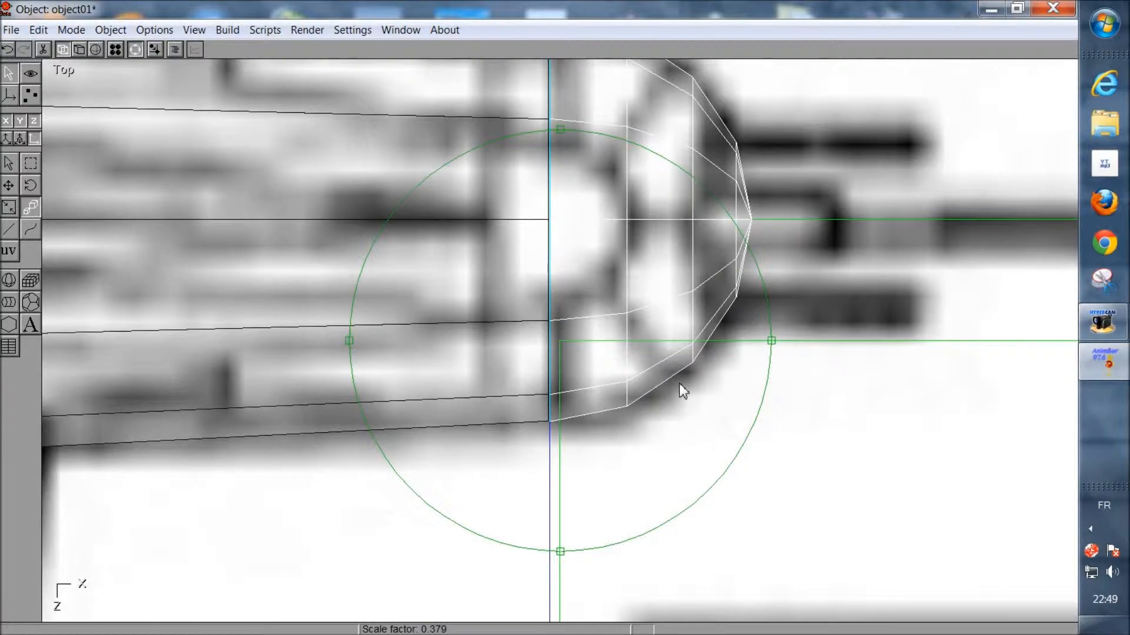
scroll(527, 412, "down", 5)
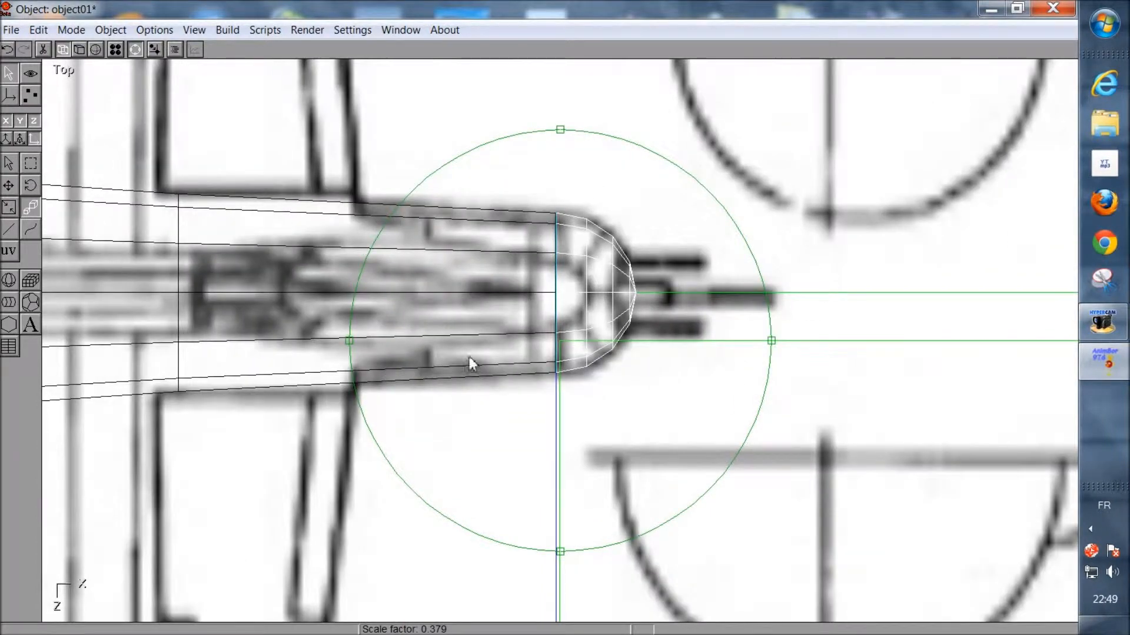
scroll(471, 363, "down", 3)
scroll(625, 308, "down", 2)
In the Front view, move the tail cap slightly rearward along X only, to about (20.9, 27.4, 0)
left_click(196, 30)
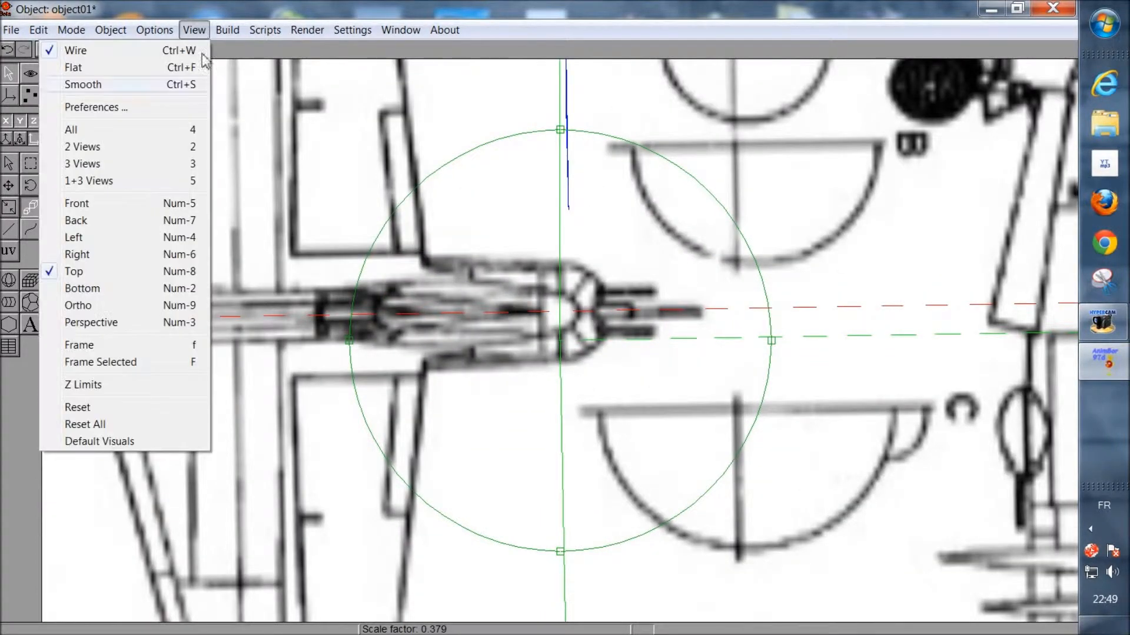
left_click(87, 204)
scroll(647, 346, "down", 4)
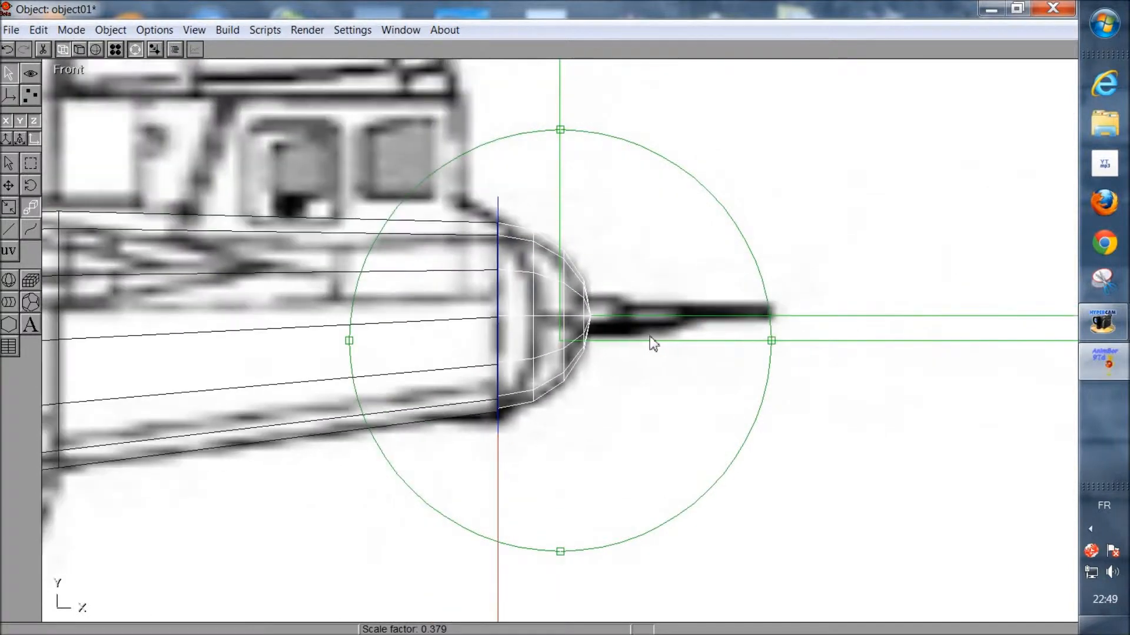
scroll(509, 311, "up", 2)
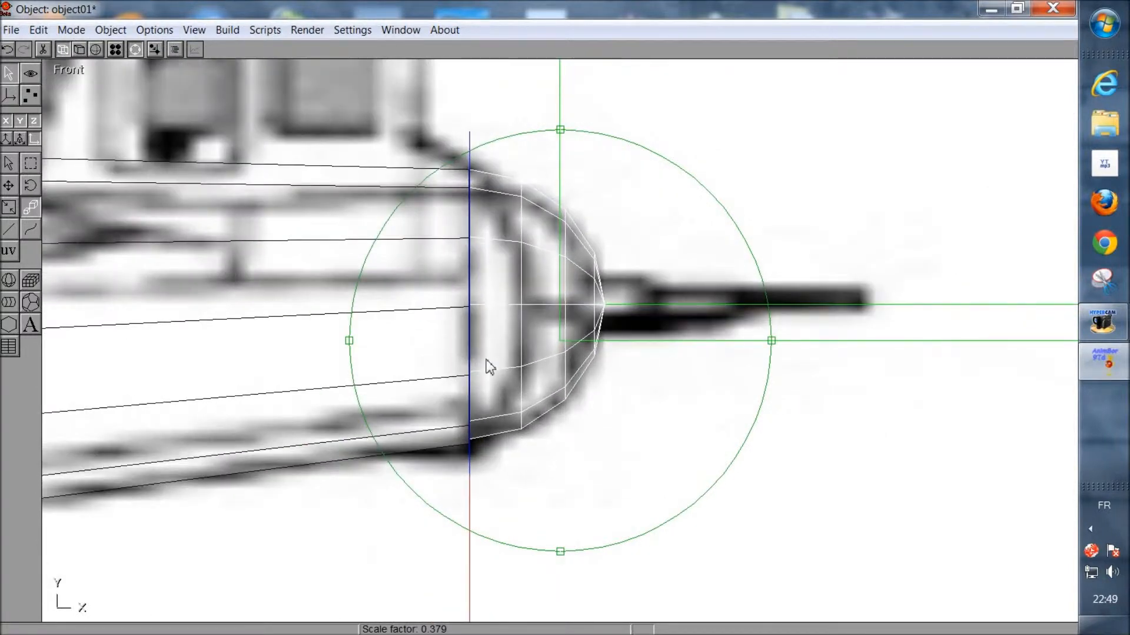
middle_click_drag(490, 367, 494, 415)
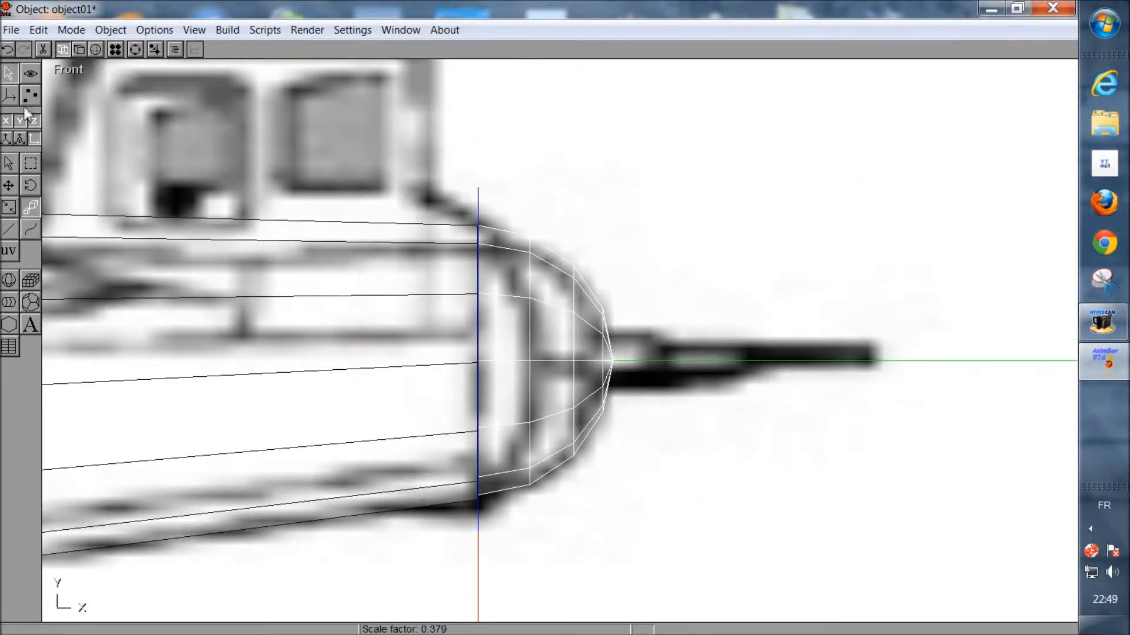
left_click(8, 166)
left_click(556, 341)
left_click(7, 189)
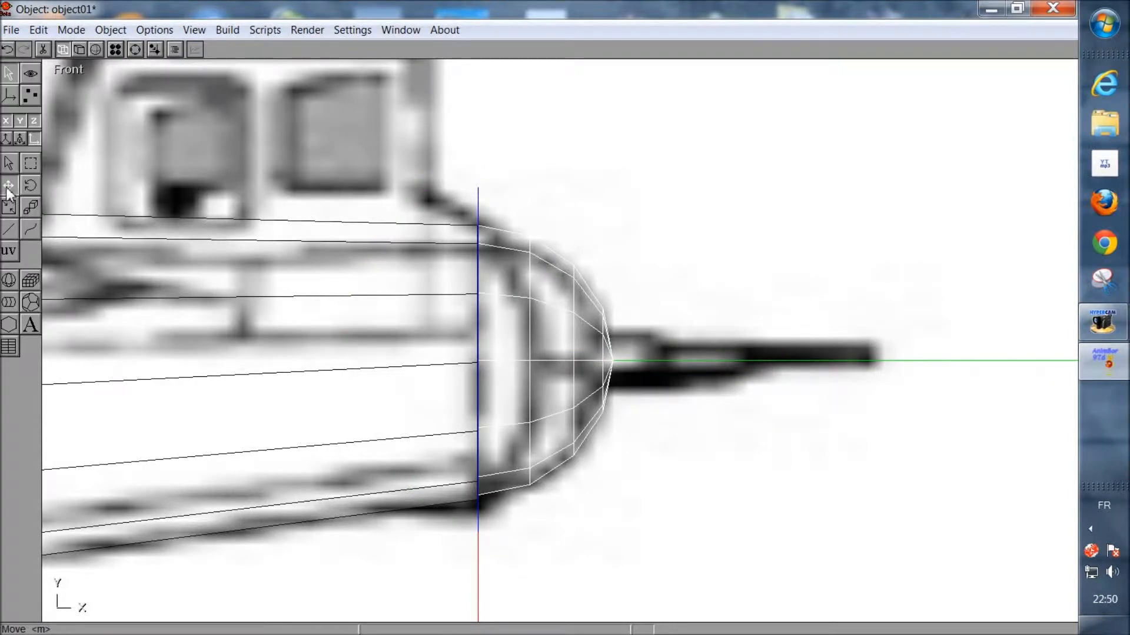
left_click(20, 122)
left_click(33, 123)
left_click_drag(268, 310, 283, 313)
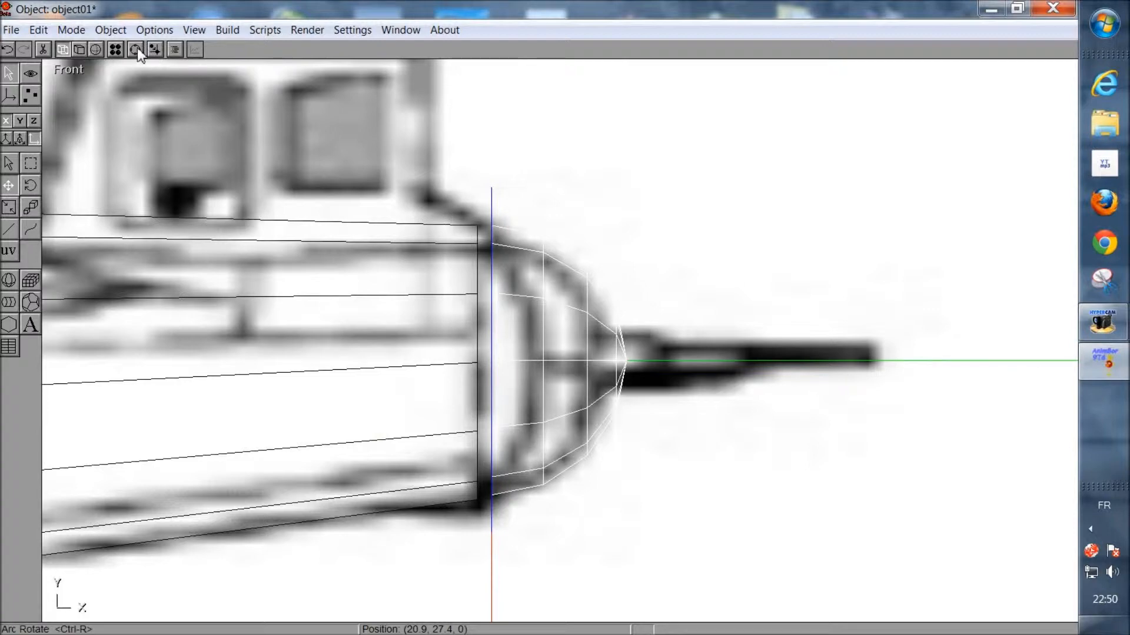
Switch to point editing and flat shading, and examine the facing ends of the fuselage and the tail cap
left_click(31, 95)
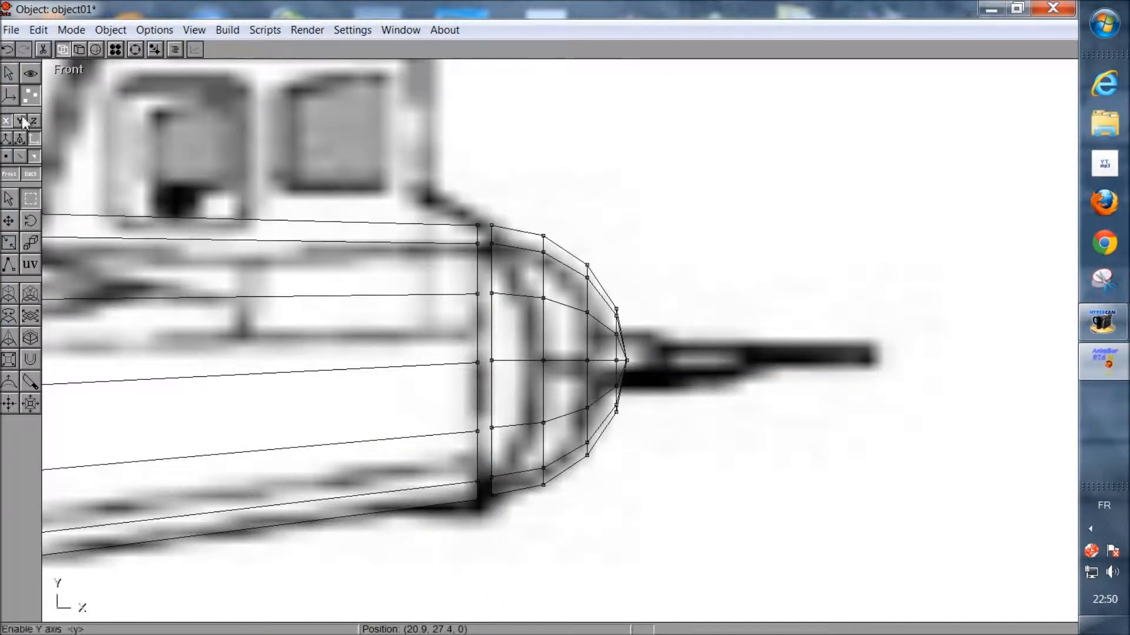
left_click_drag(444, 196, 527, 578)
left_click(135, 49)
left_click_drag(365, 227, 479, 319)
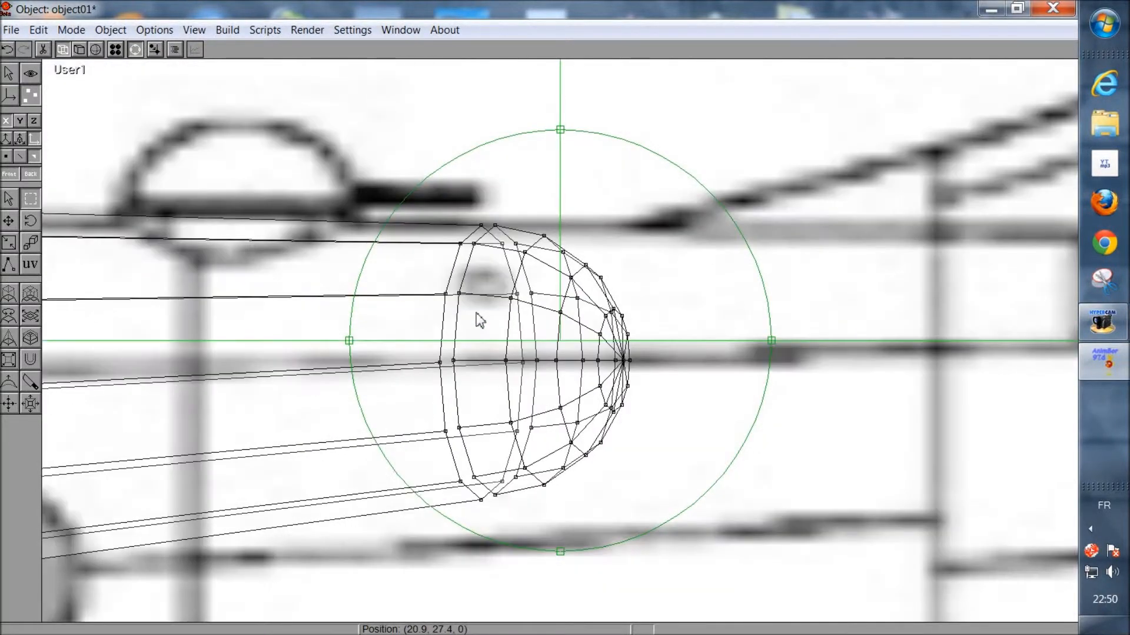
left_click(79, 50)
mouse_move(169, 131)
left_mouse_down()
mouse_move(512, 404)
mouse_move(495, 366)
left_mouse_up()
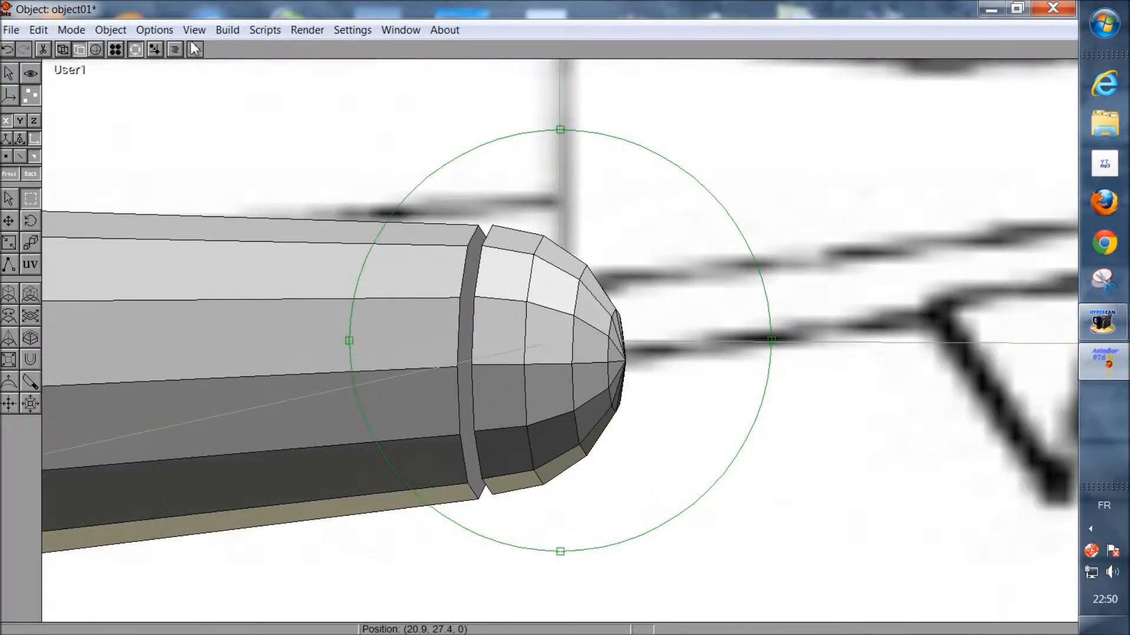
left_click(194, 29)
left_click(176, 222)
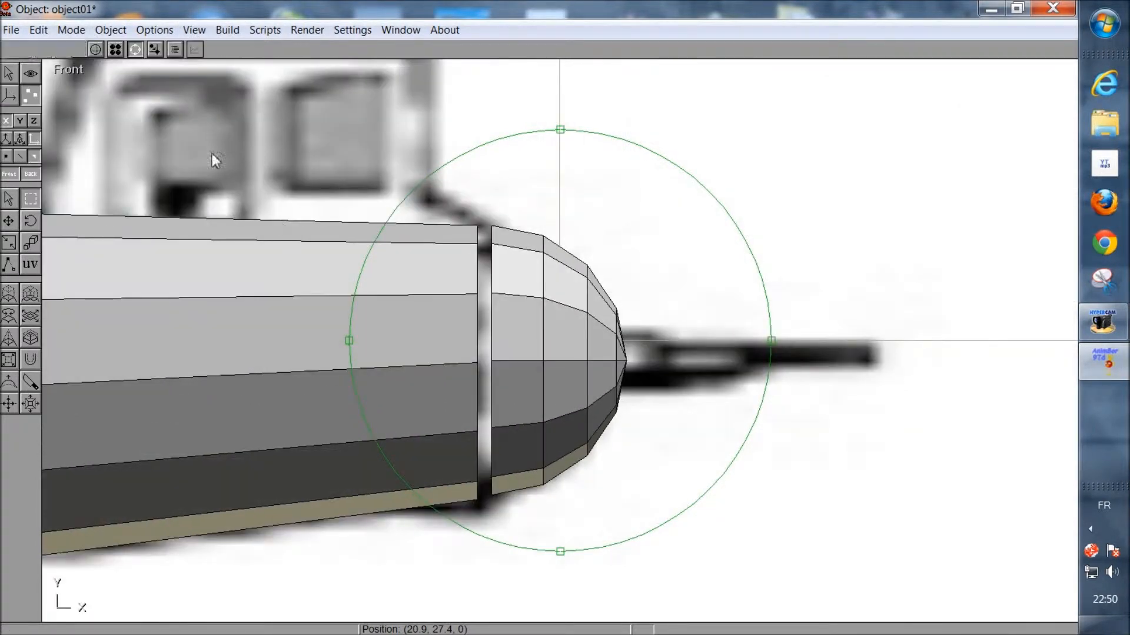
left_click(135, 50)
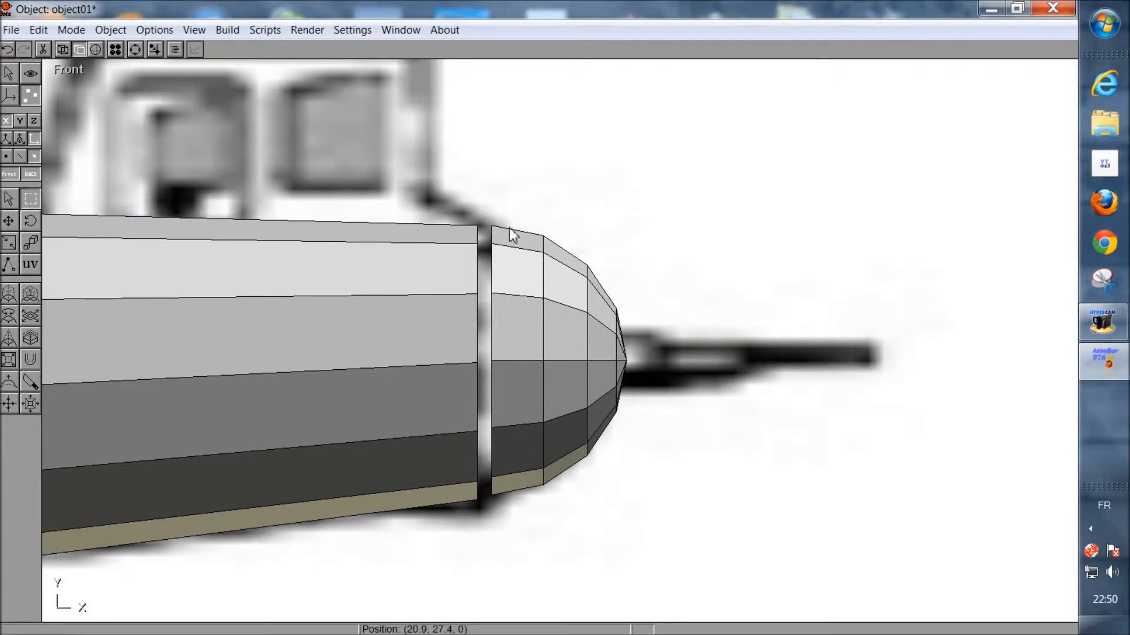
Delete the fuselage end face that faces the tail cap, and check the opening between both parts
left_click_drag(467, 204, 532, 559)
left_click(135, 49)
left_click_drag(376, 235, 492, 323)
left_click_drag(600, 303, 577, 330)
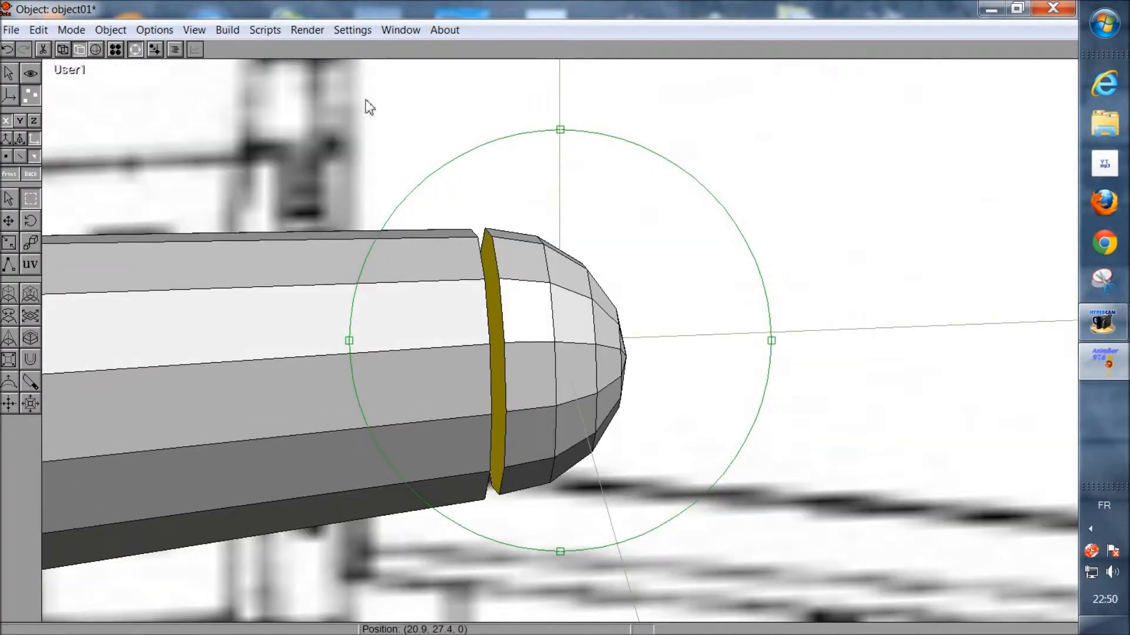
left_click(194, 30)
left_click(118, 203)
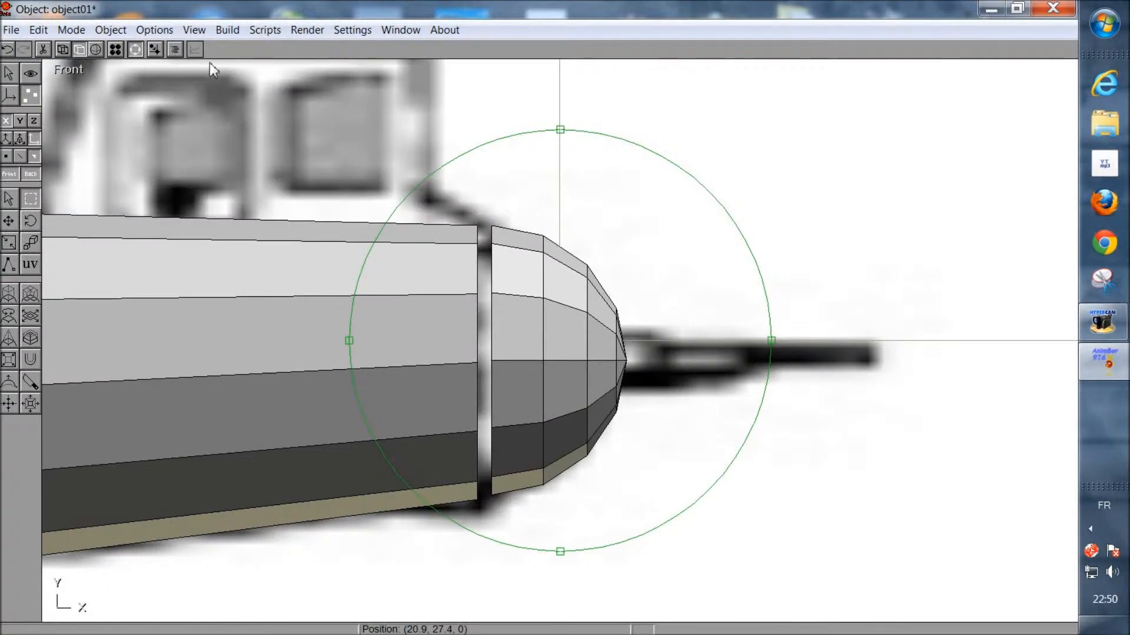
left_click(133, 50)
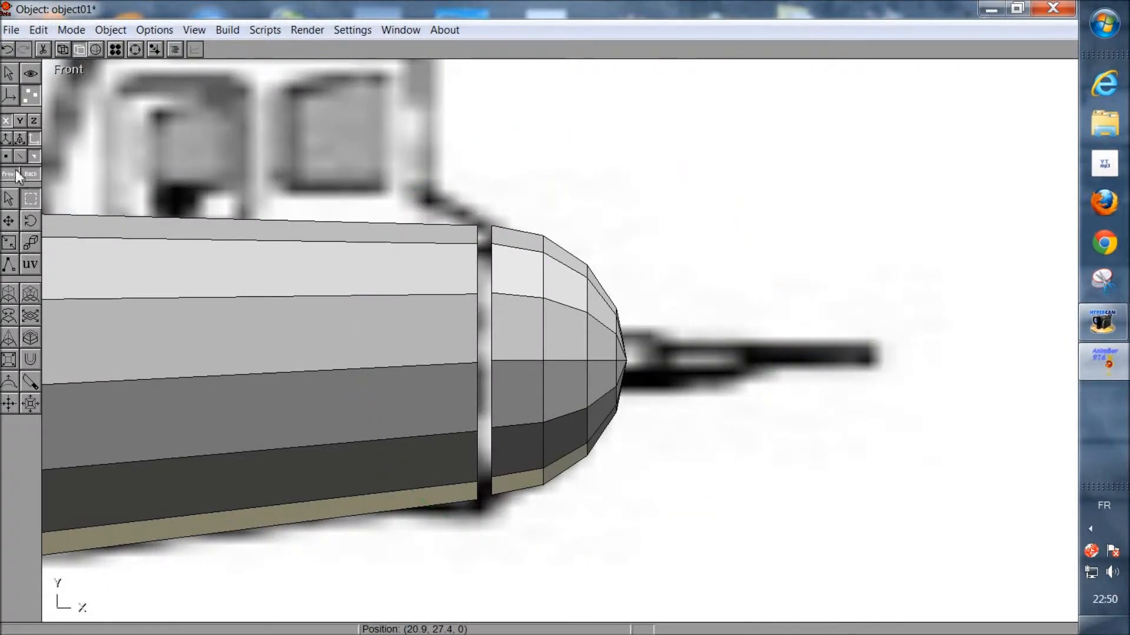
In object editing, select both the fuselage and the tail cap and combine them with Join Solids
left_click(10, 80)
left_click(9, 162)
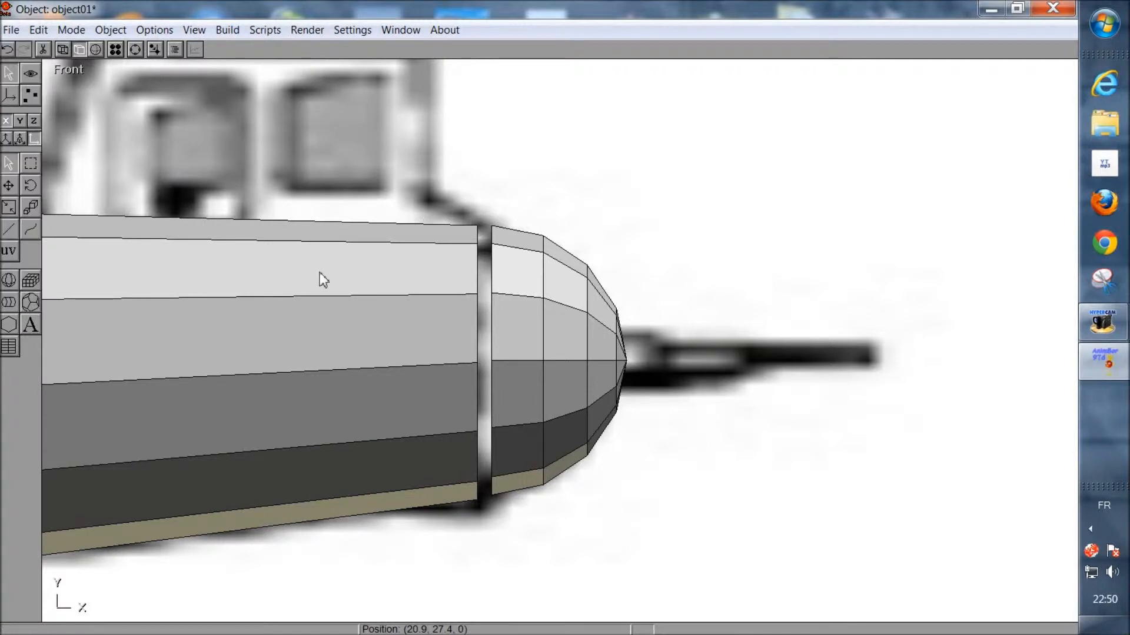
left_click(569, 333)
left_click(367, 278)
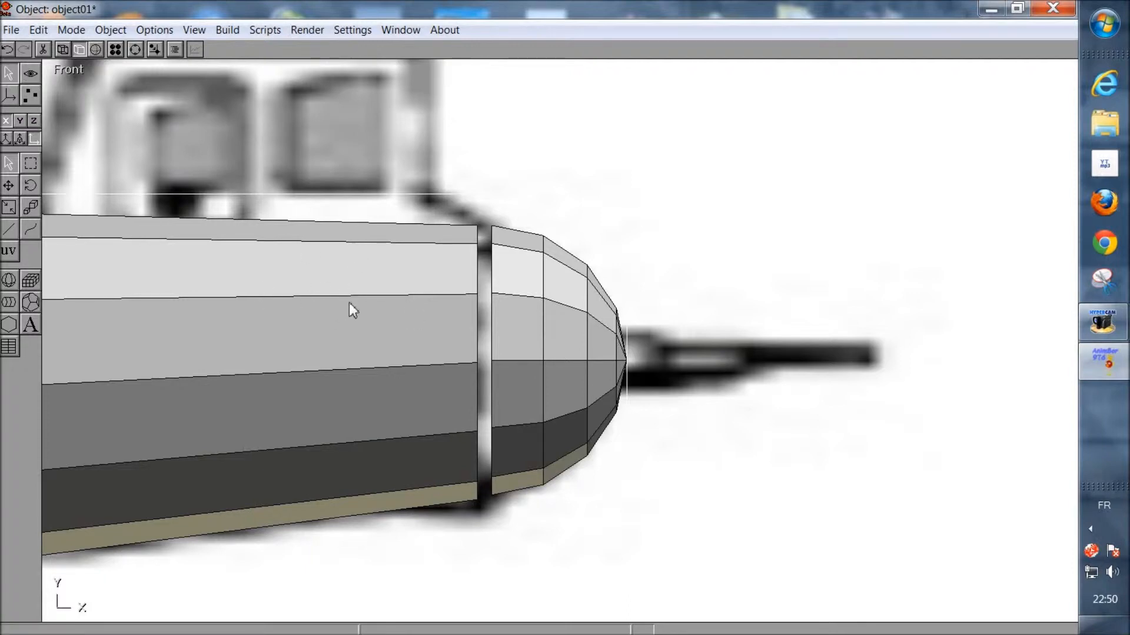
left_click(570, 352)
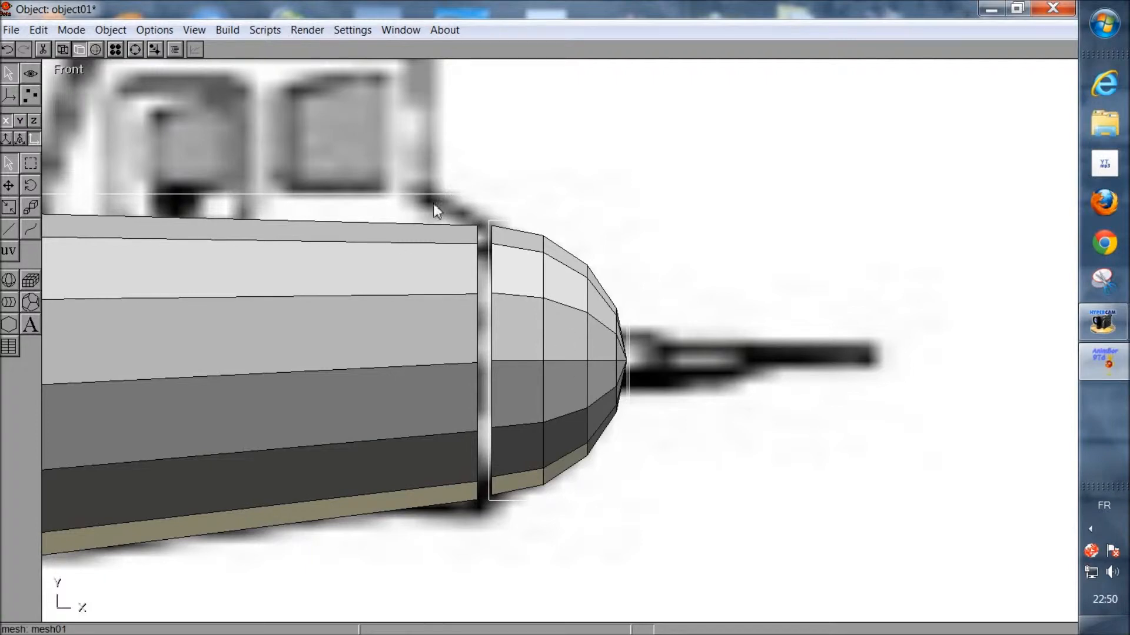
left_click(226, 30)
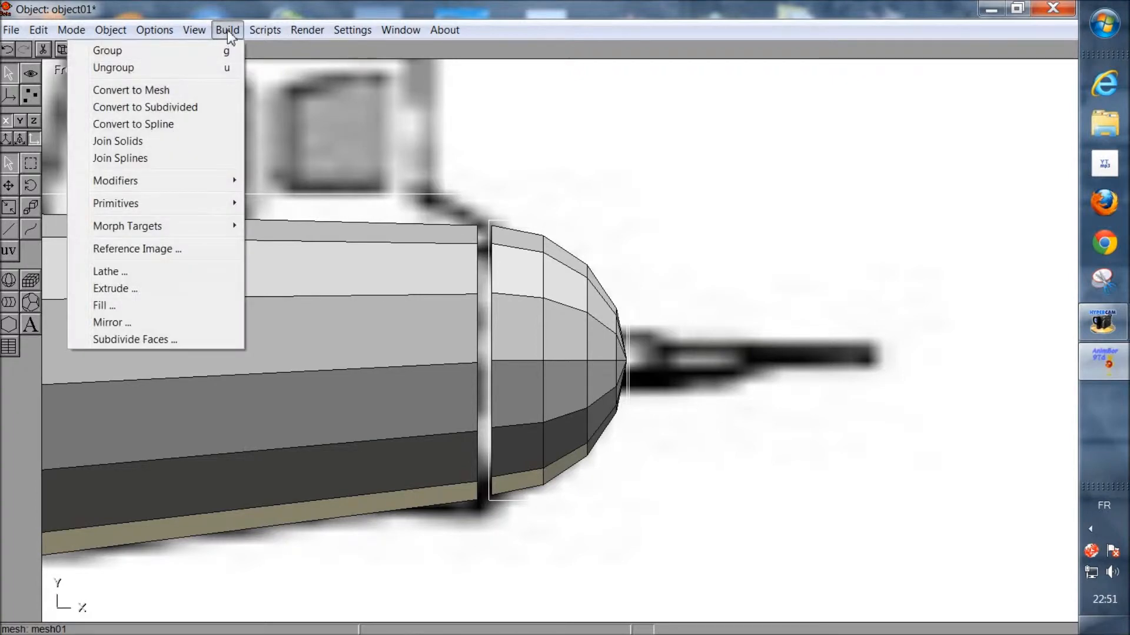
left_click(137, 141)
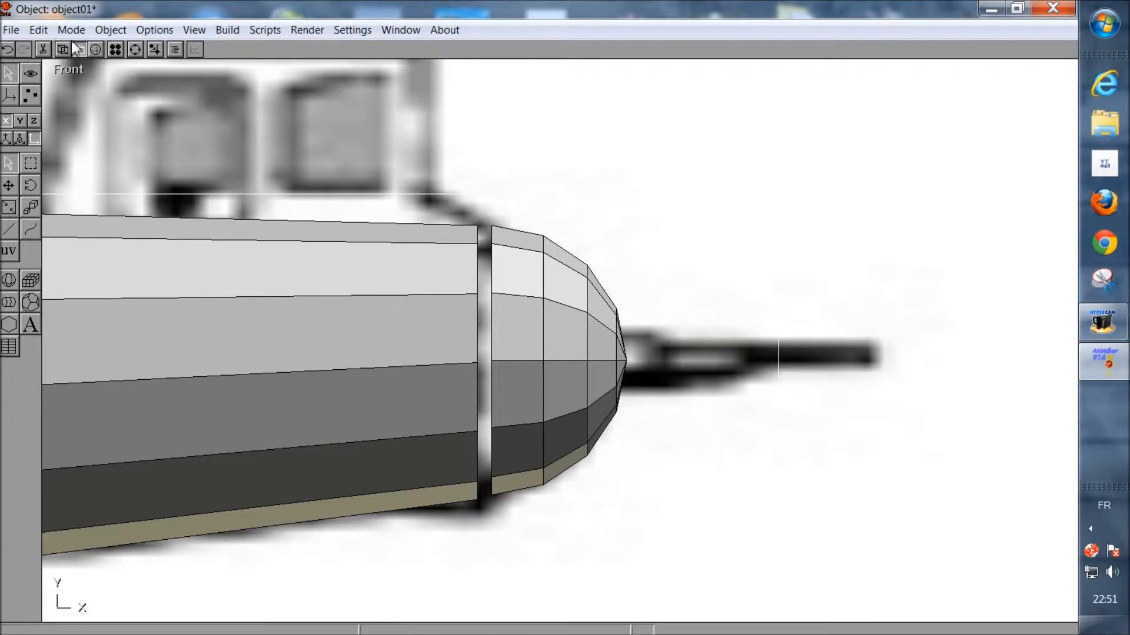
In point editing, bridge the open edges of the fuselage end and the tail cap to close the gap
left_click(135, 49)
left_click_drag(248, 170, 475, 354)
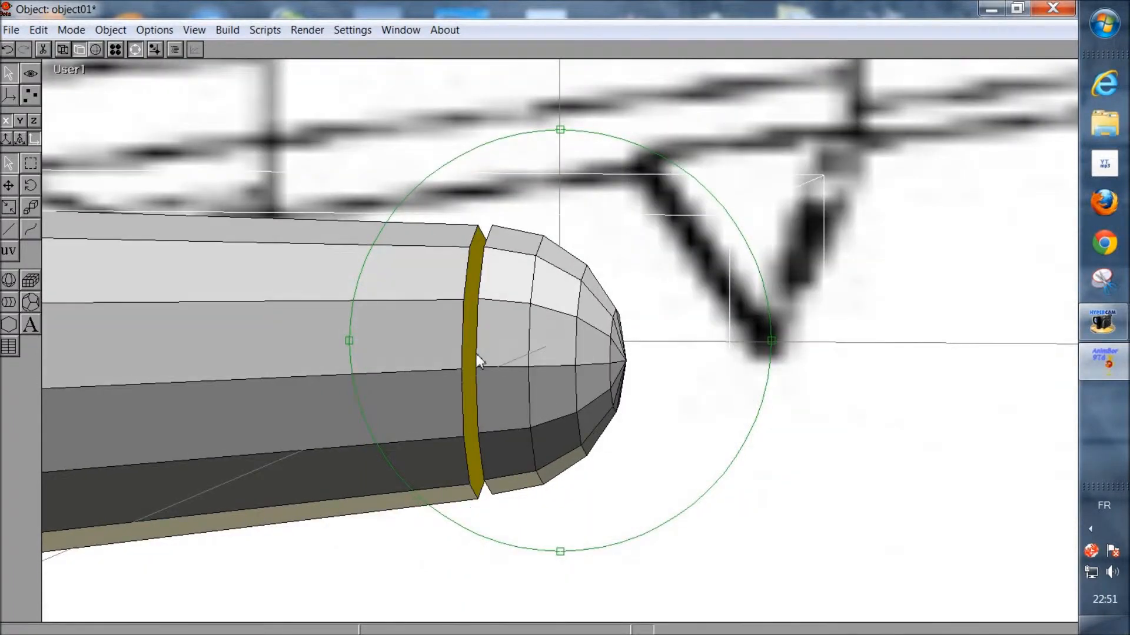
left_click_drag(533, 419, 537, 421)
left_click_drag(585, 369, 581, 374)
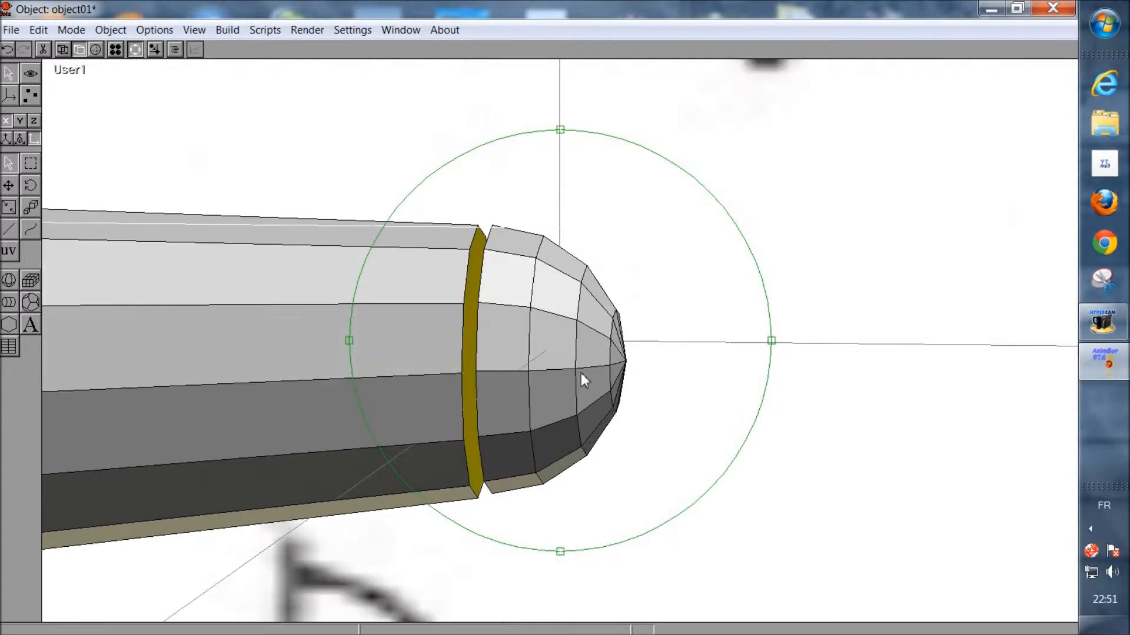
left_click(41, 30)
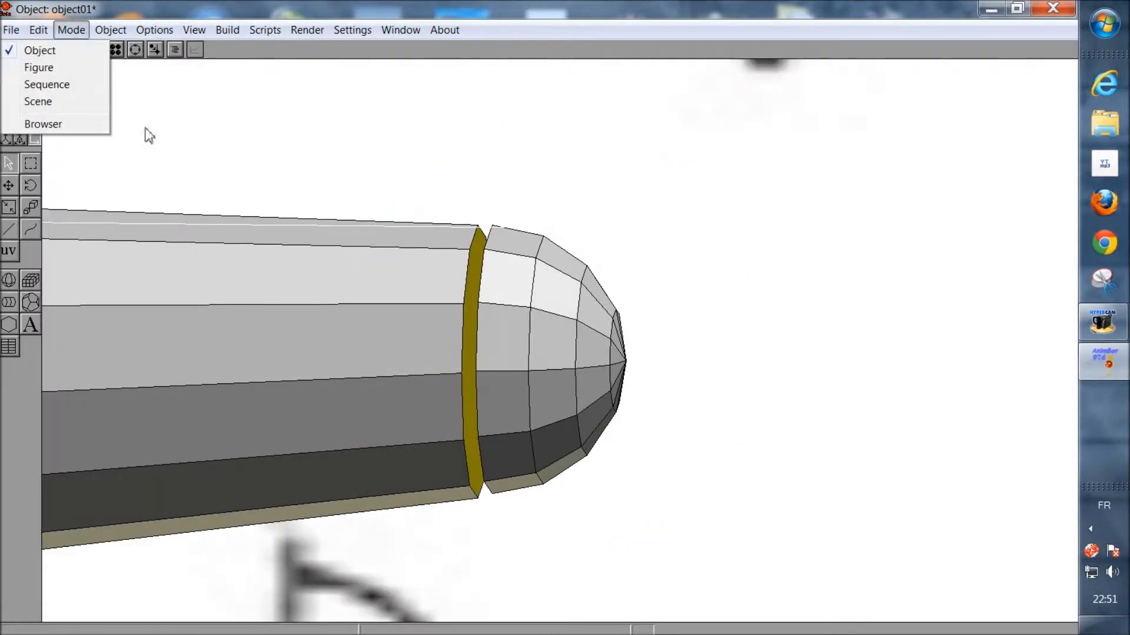
left_click(260, 65)
left_click(31, 96)
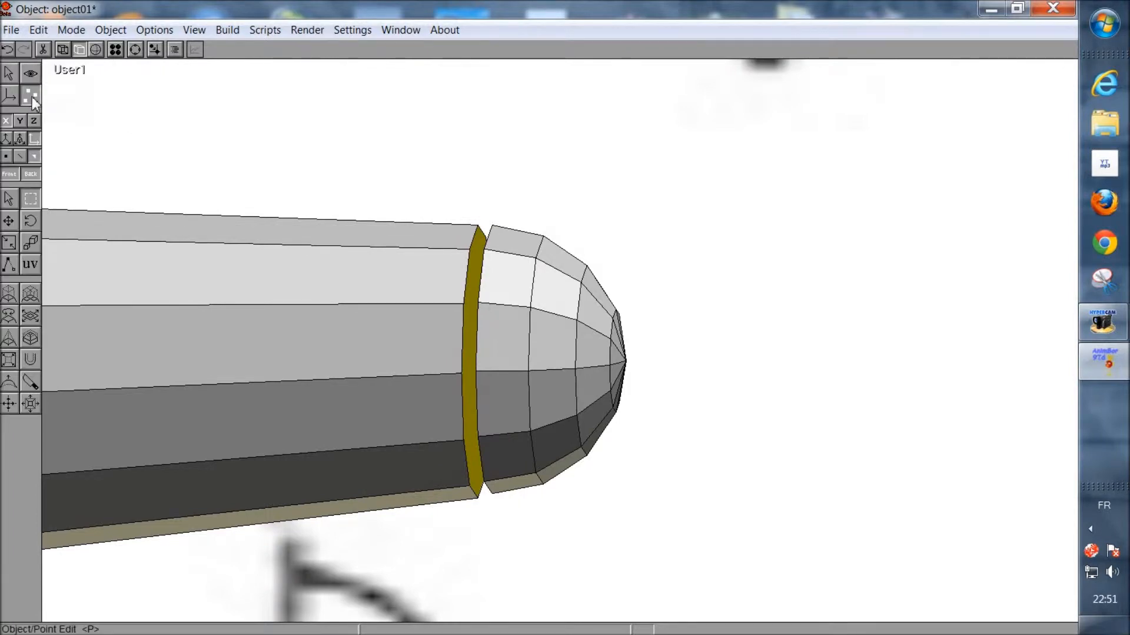
left_click(37, 28)
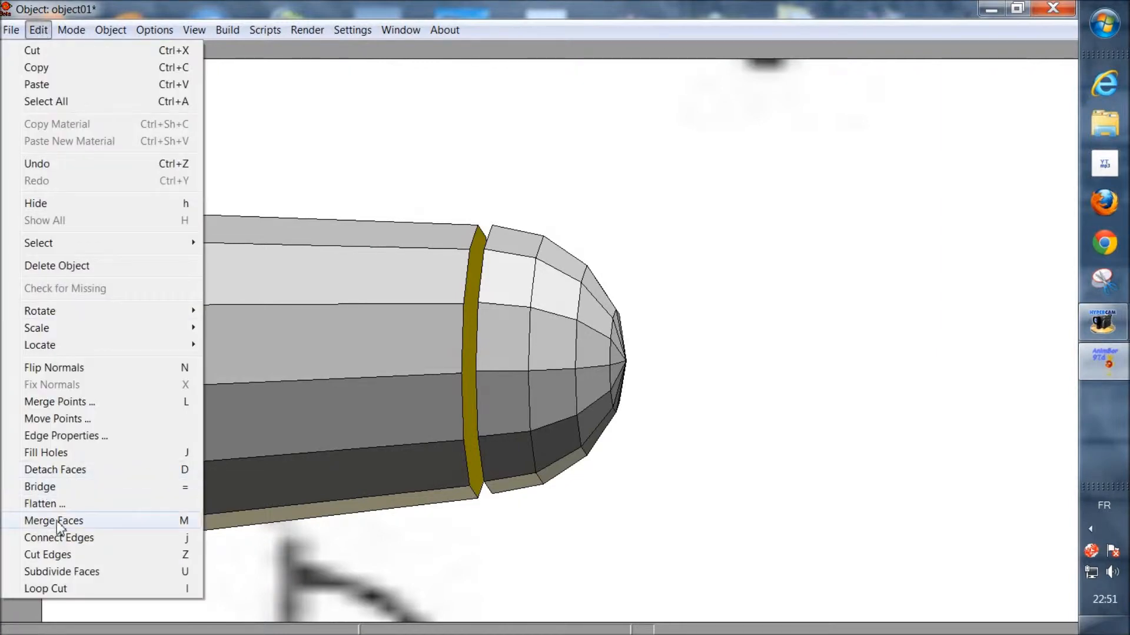
left_click(54, 489)
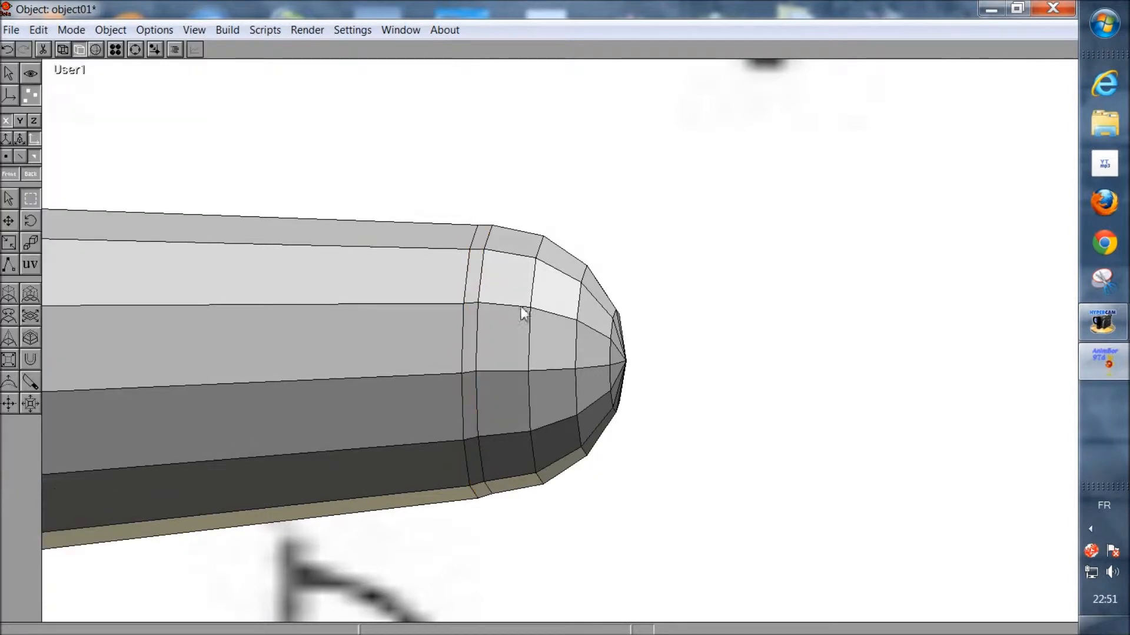
In the Front view, select all the tail cap's points and move them along X toward the fuselage, narrowing the bridged strip
left_click(194, 30)
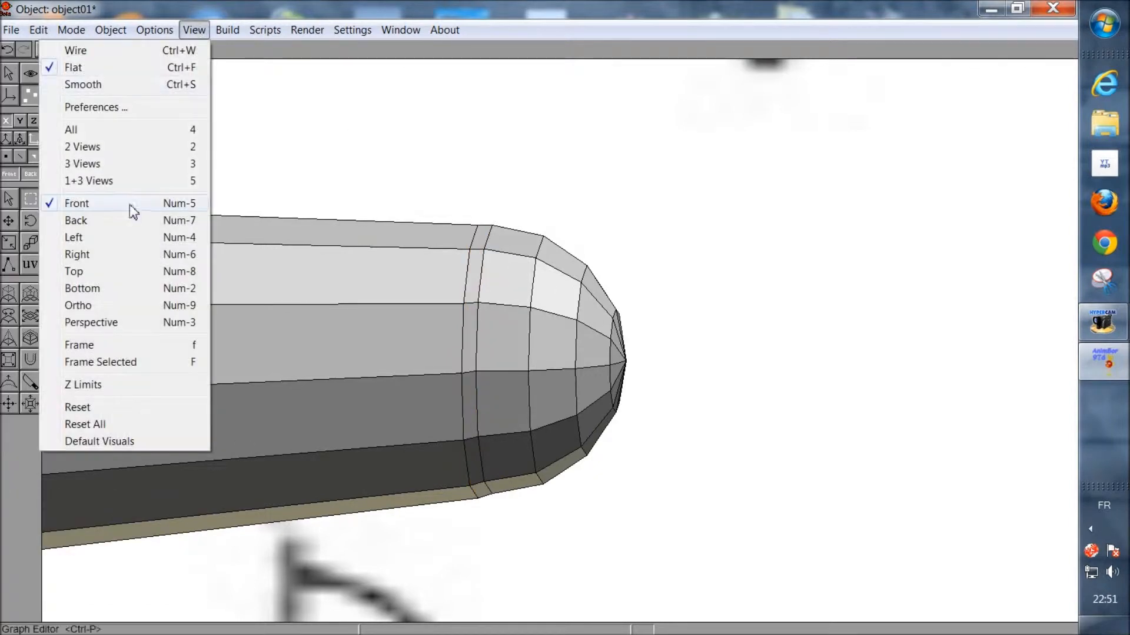
left_click(102, 204)
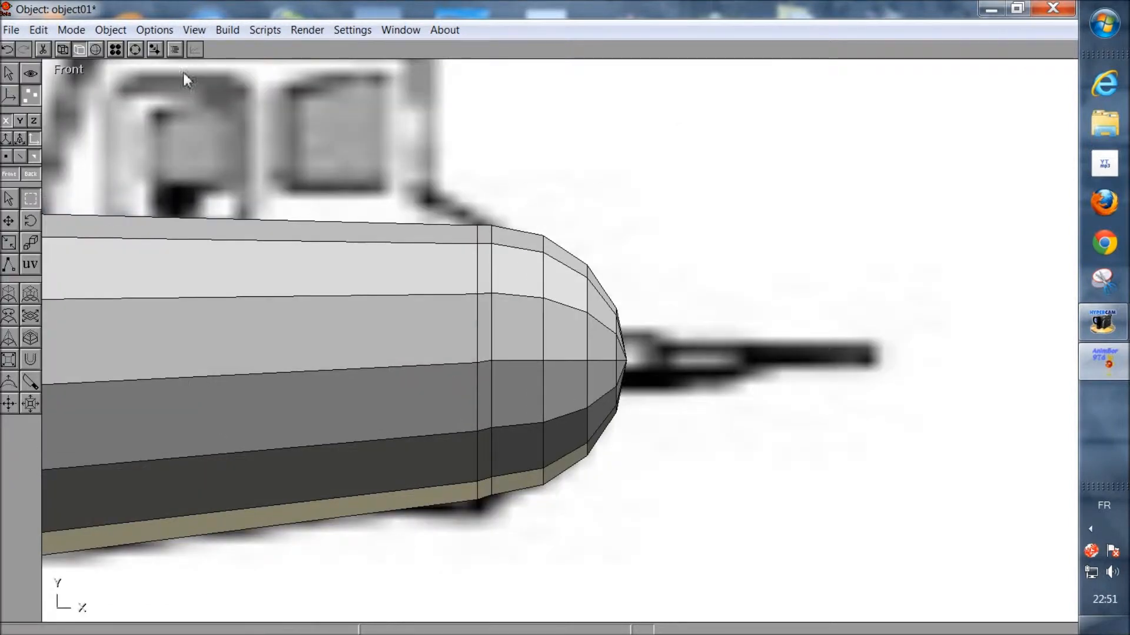
left_click(135, 49)
right_click_drag(379, 294, 465, 311)
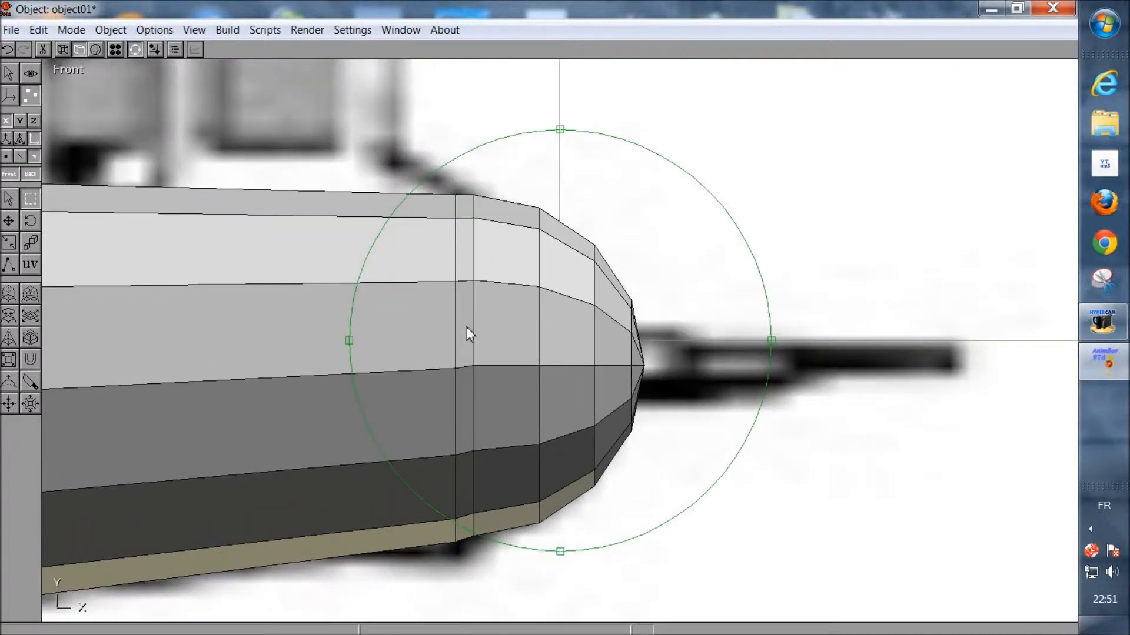
middle_click_drag(464, 329, 499, 235)
right_click_drag(453, 305, 488, 297)
middle_click_drag(490, 301, 497, 338)
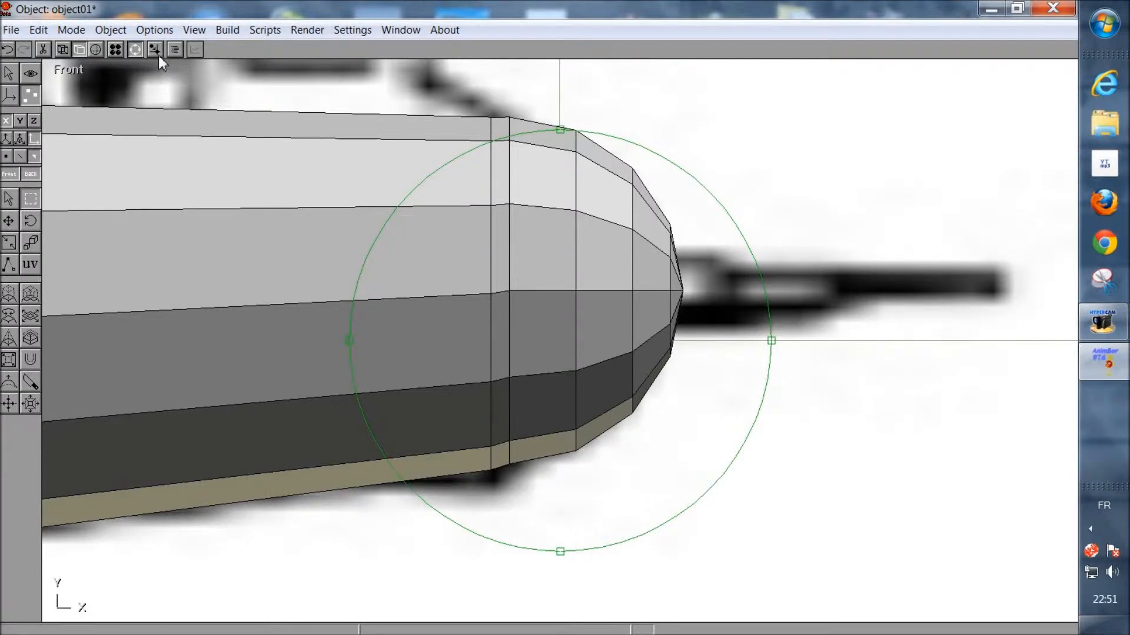
left_click(135, 49)
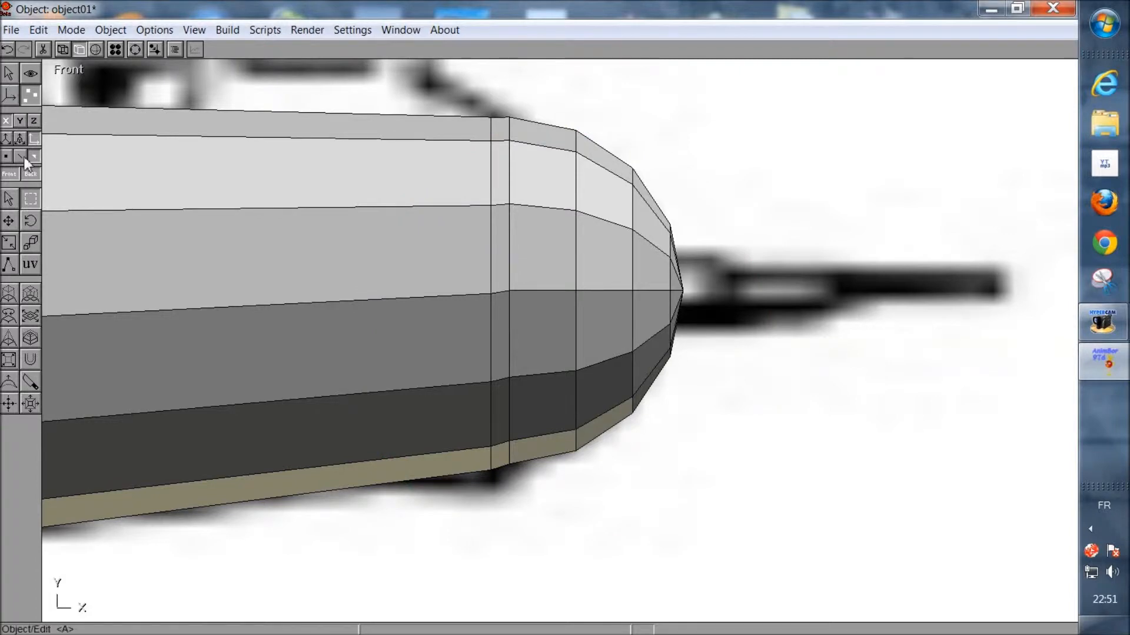
left_click(31, 199)
left_click_drag(494, 91, 728, 533)
left_click_drag(463, 196, 451, 206)
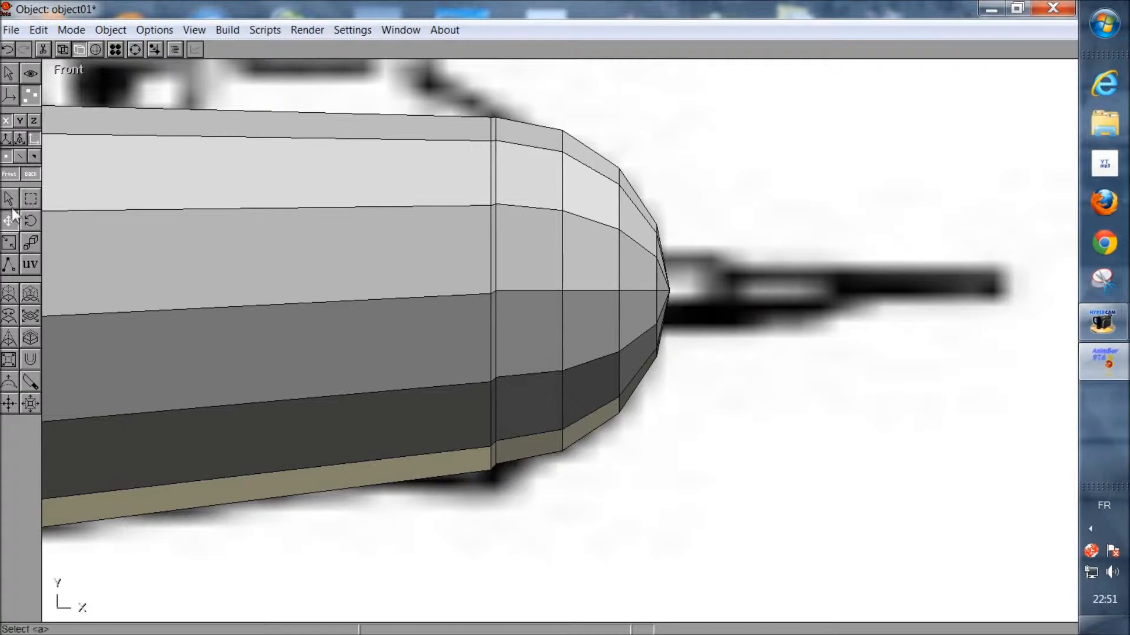
Shift the selected cap points along X and Y to meet the fuselage end, and scale them by about 1.01 along Y
left_click(23, 123)
left_click_drag(213, 174, 208, 177)
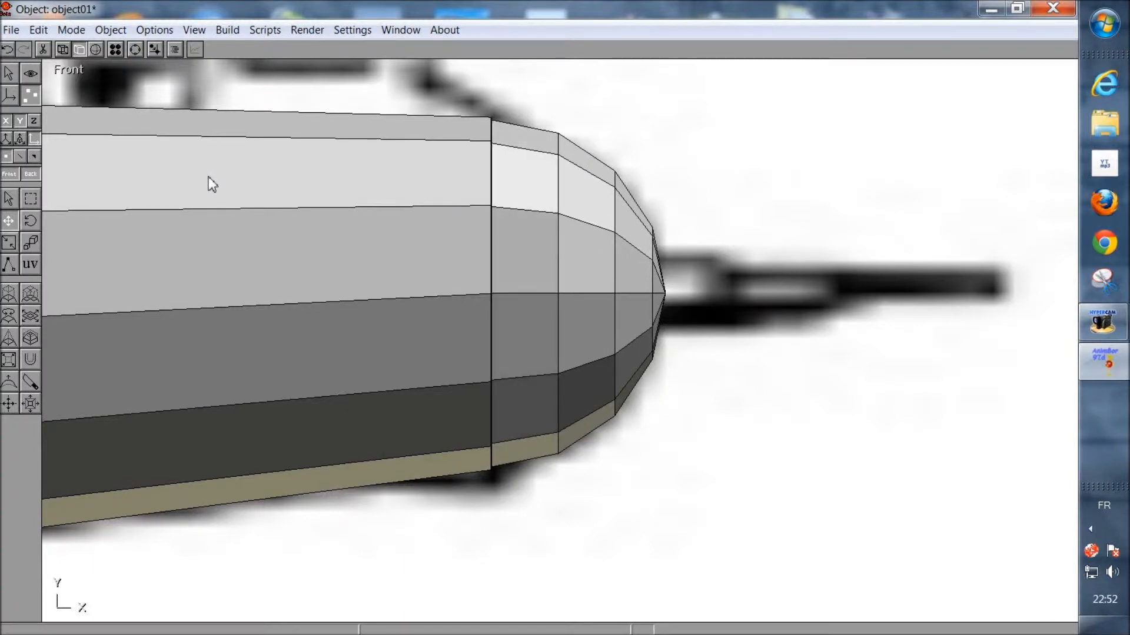
left_click(12, 243)
left_click(6, 121)
left_click_drag(226, 221, 227, 221)
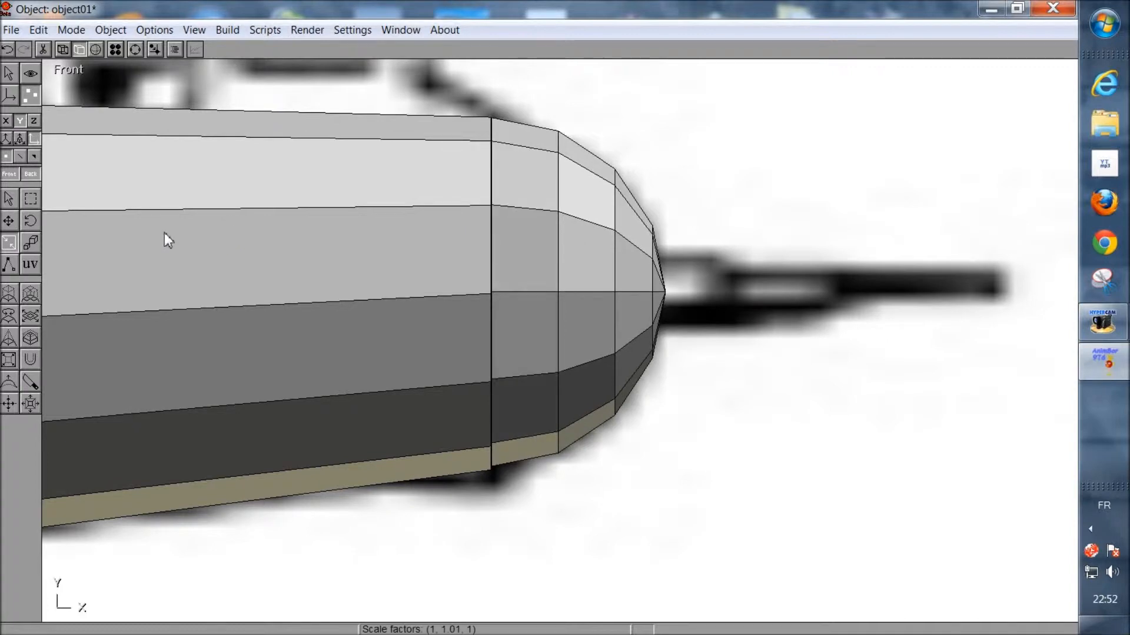
Fine-tune the cap points' vertical position and Y scale so the cap's rim lines up with the fuselage edge
left_click(16, 220)
left_click_drag(174, 262, 184, 267)
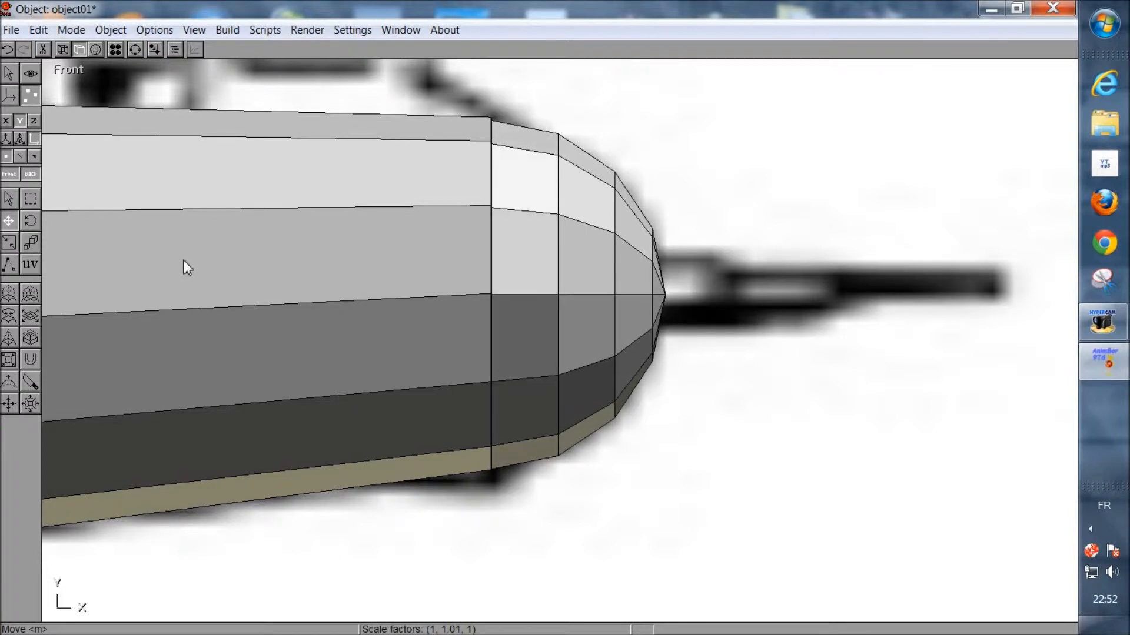
left_click_drag(120, 271, 121, 270)
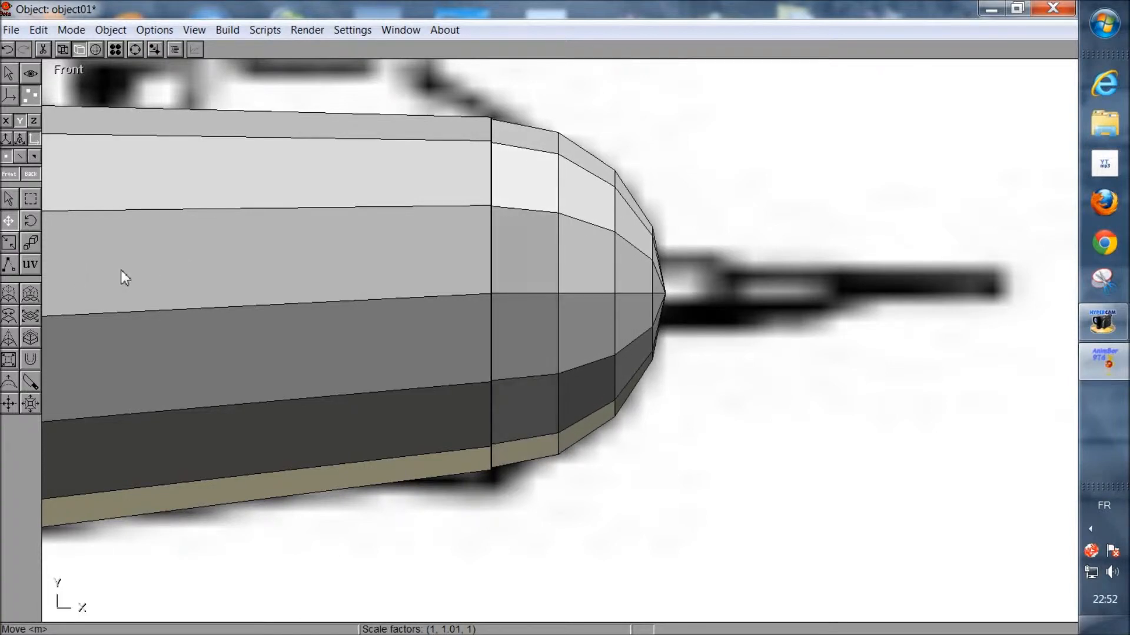
left_click(10, 244)
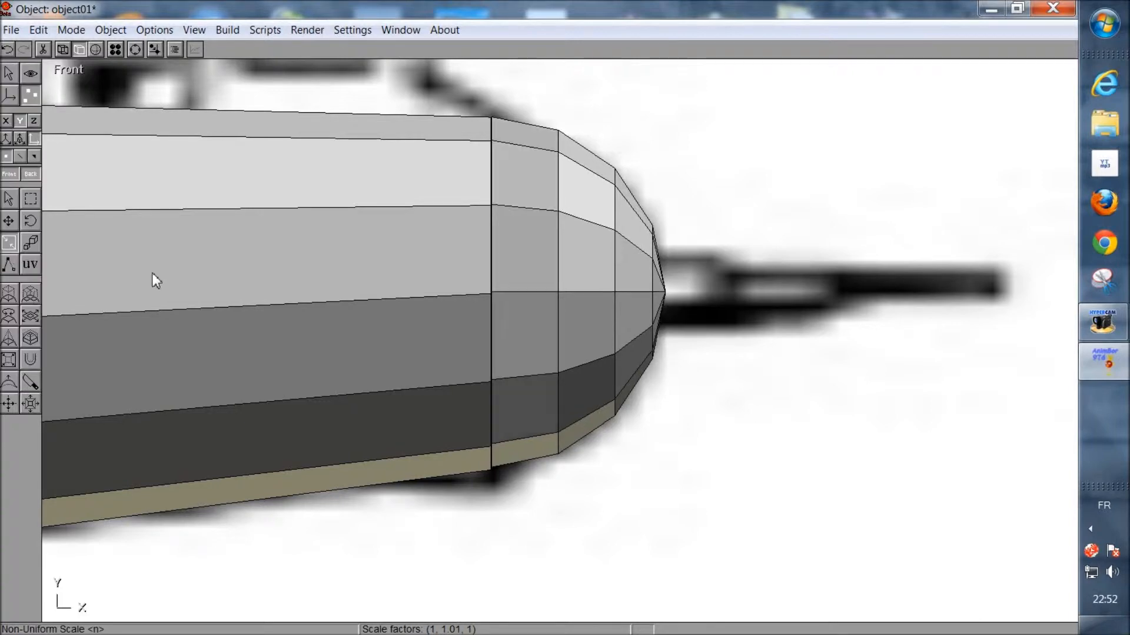
left_click_drag(263, 255, 251, 257)
left_click(9, 221)
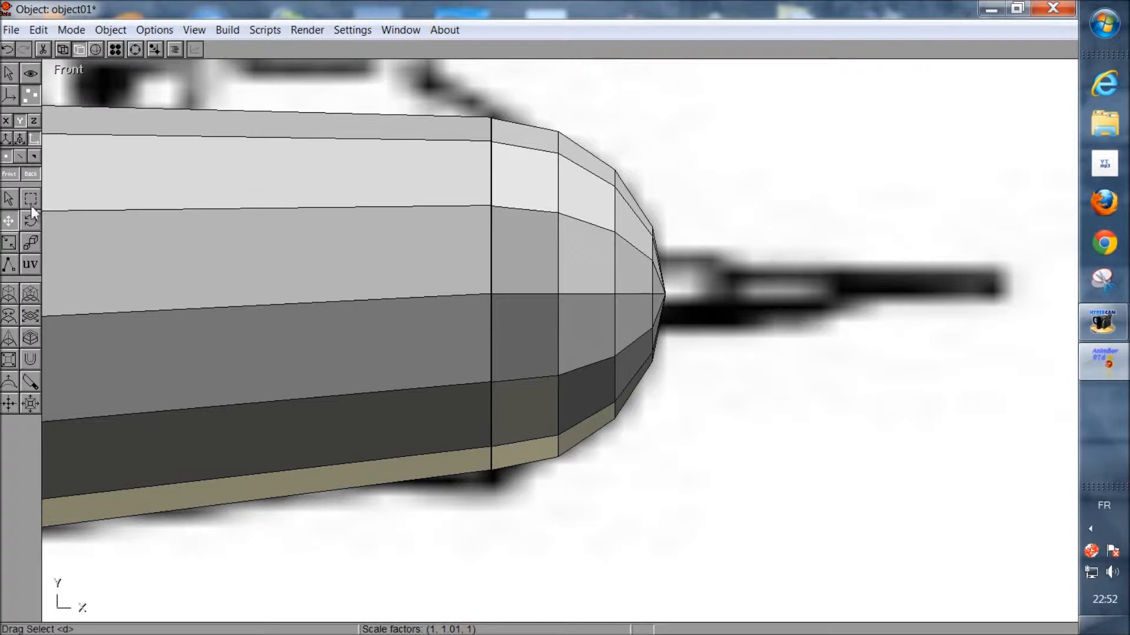
In wireframe, select the points along the seam between fuselage and cap and merge them with a maximum merge distance of 0.500
left_click(26, 96)
left_click_drag(472, 108, 533, 534)
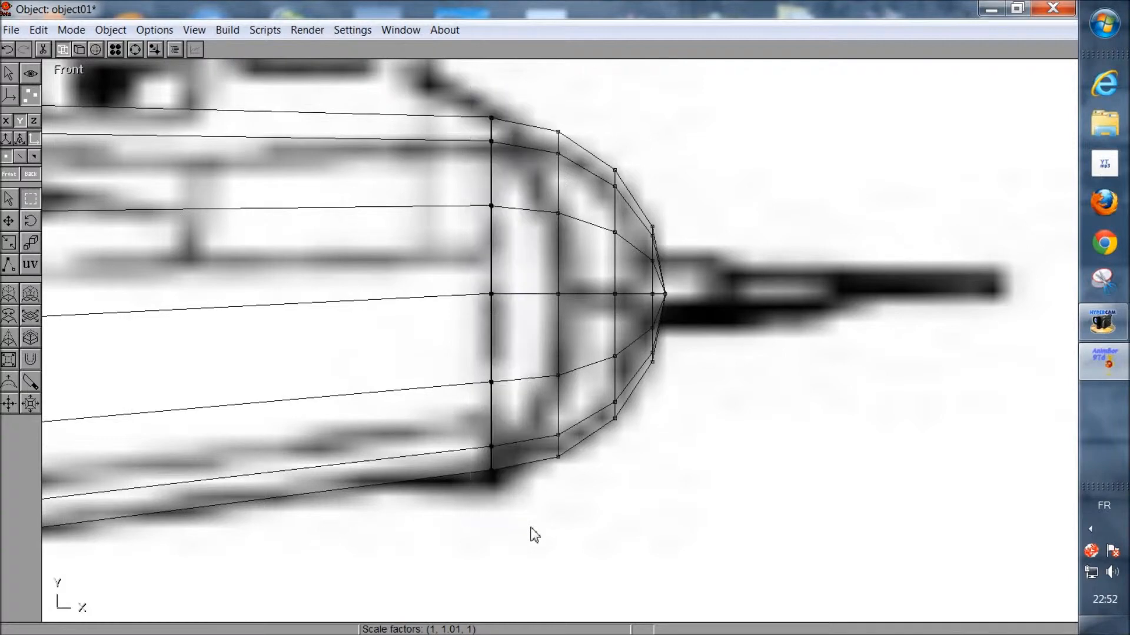
left_click_drag(463, 93, 515, 536)
left_click(39, 30)
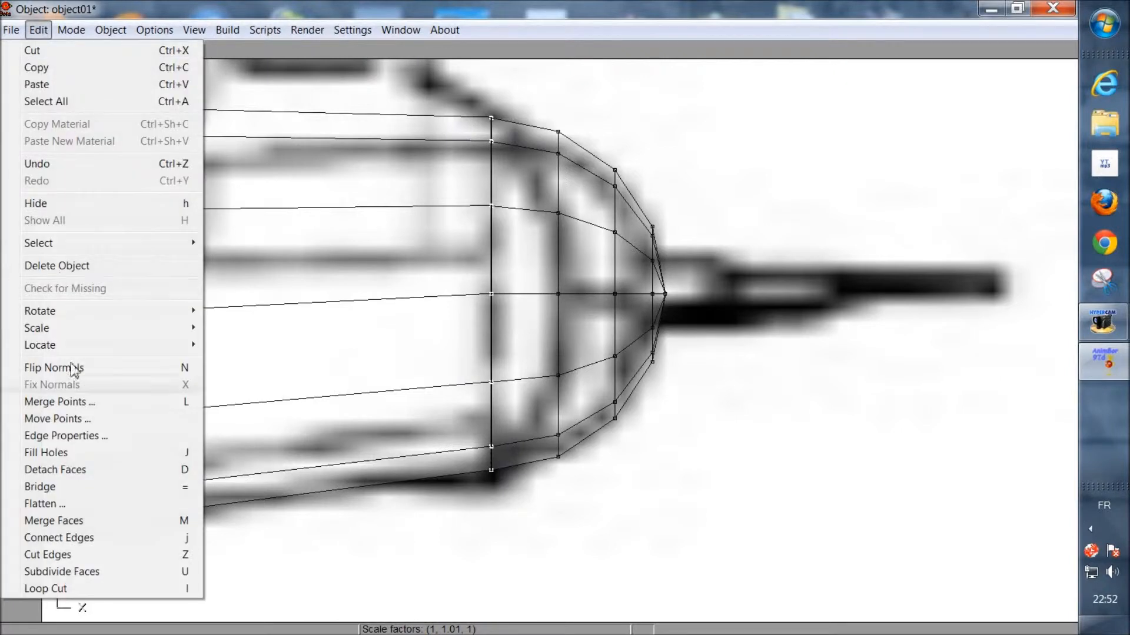
left_click(87, 405)
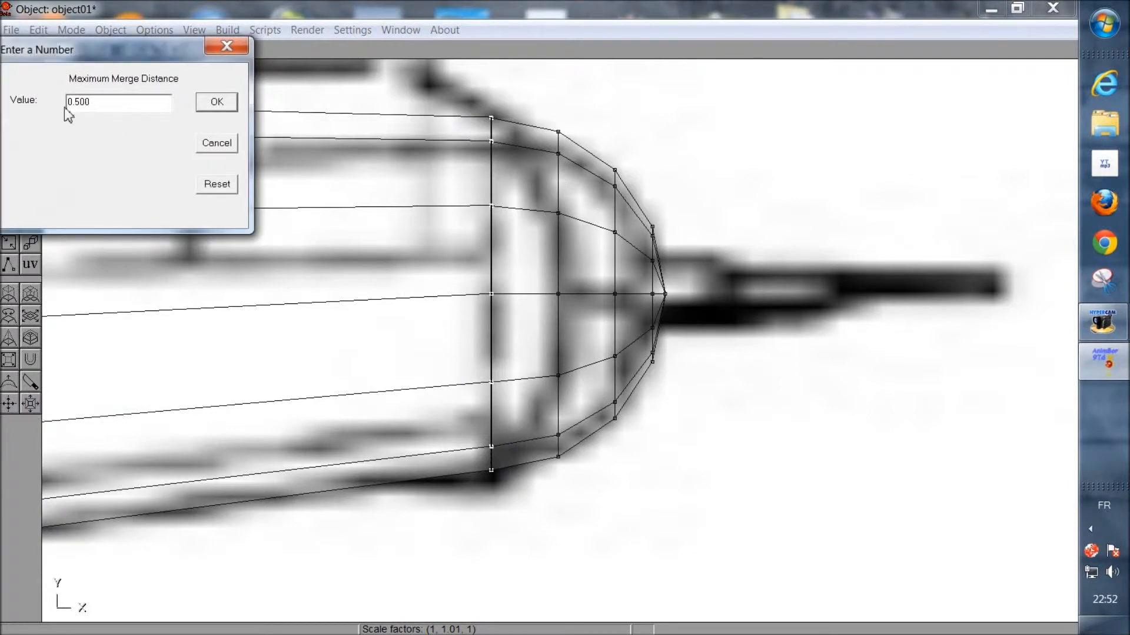
left_click(219, 104)
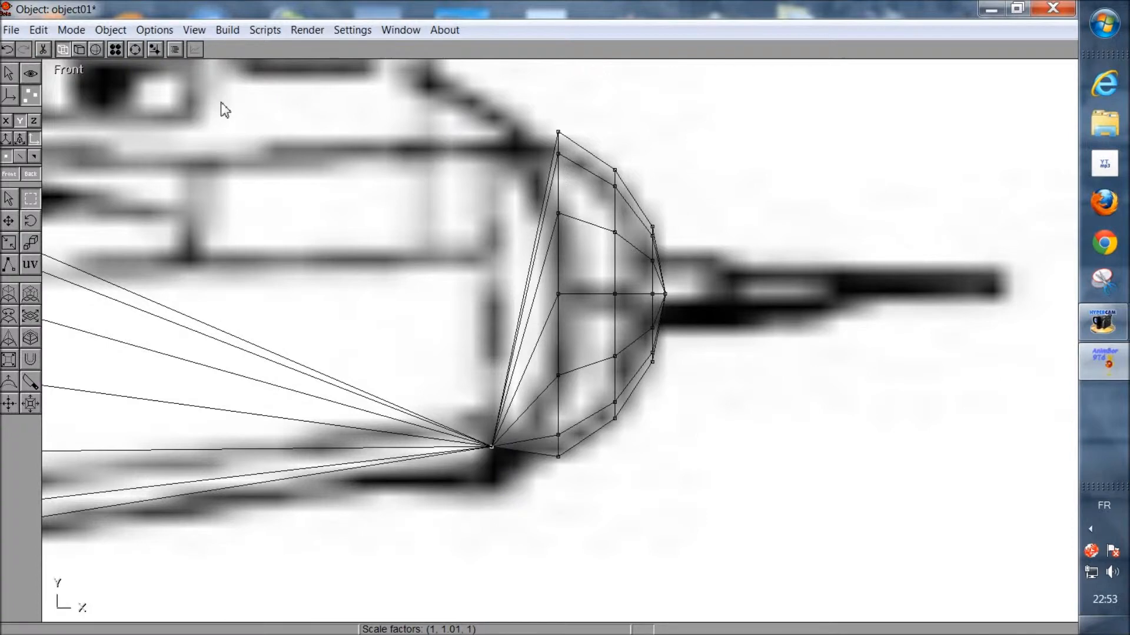
Undo the last point merge and merge the seam points between fuselage and tail cap with a maximum merge distance of 0.200
left_click(7, 50)
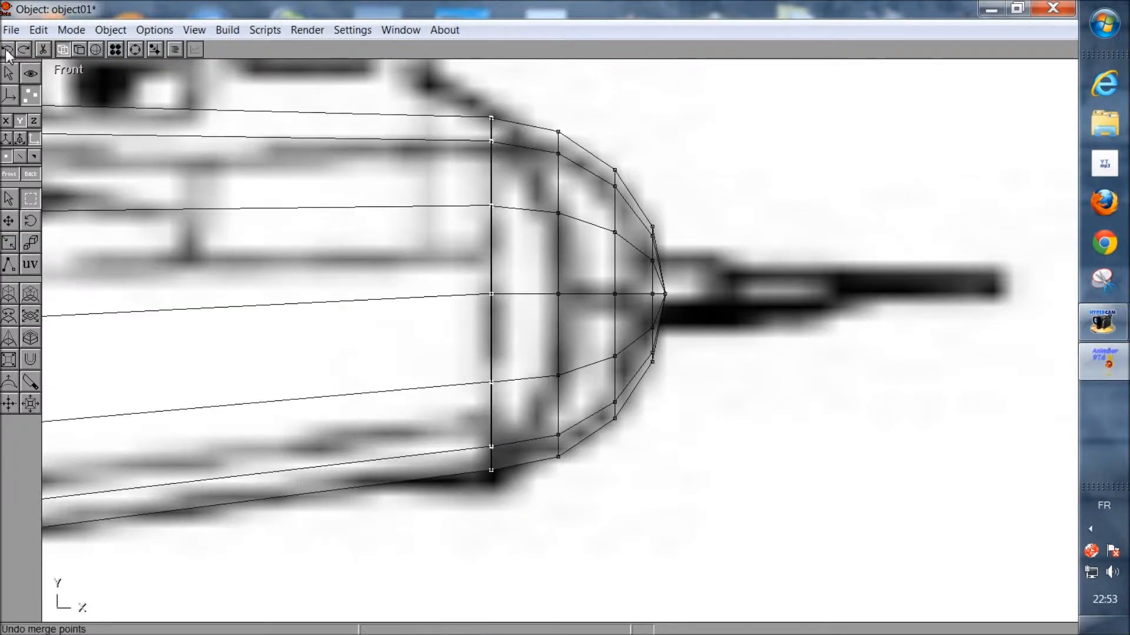
left_click(38, 30)
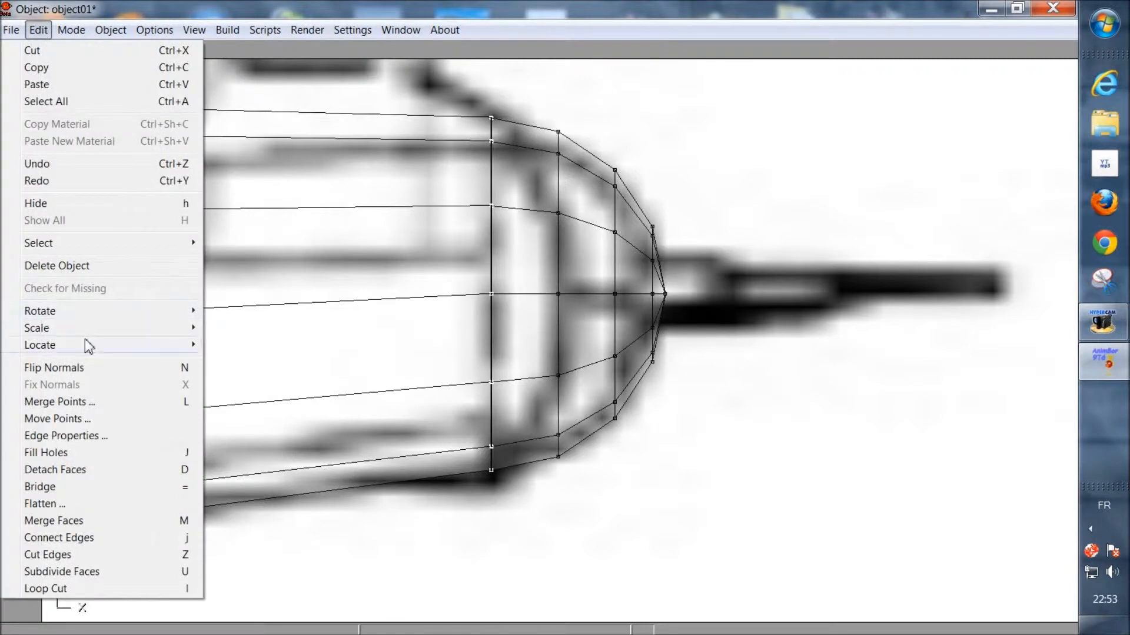
left_click(83, 402)
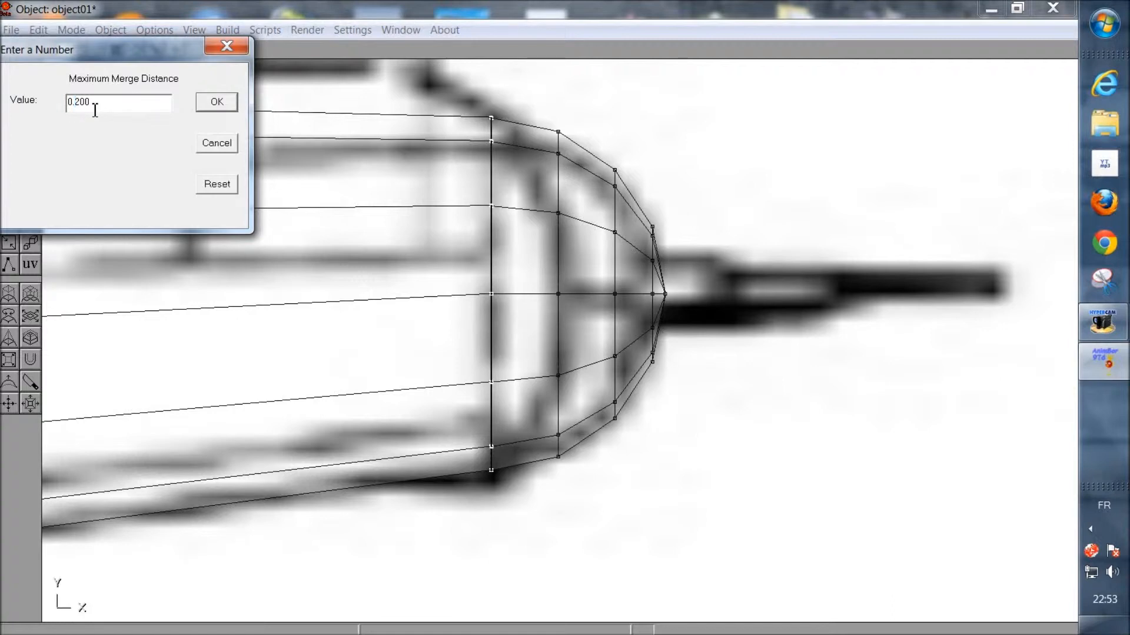
left_click(215, 105)
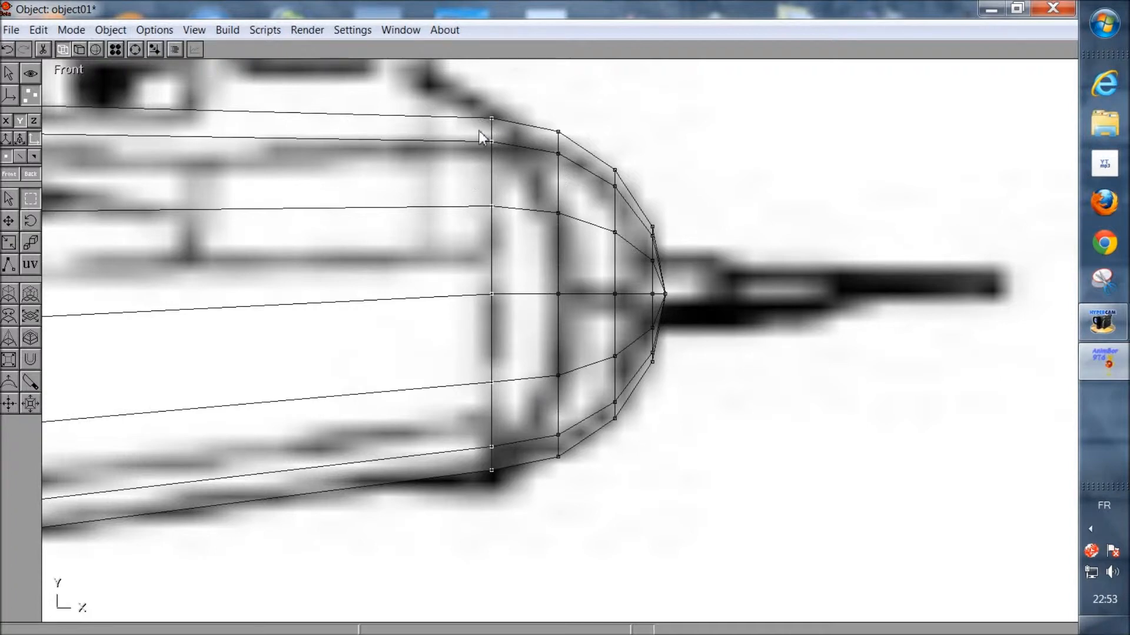
Inspect the joined fuselage and tail cap from the front and several orbited angles, in wireframe and with flat shading
left_click(135, 52)
left_click_drag(446, 303, 535, 353)
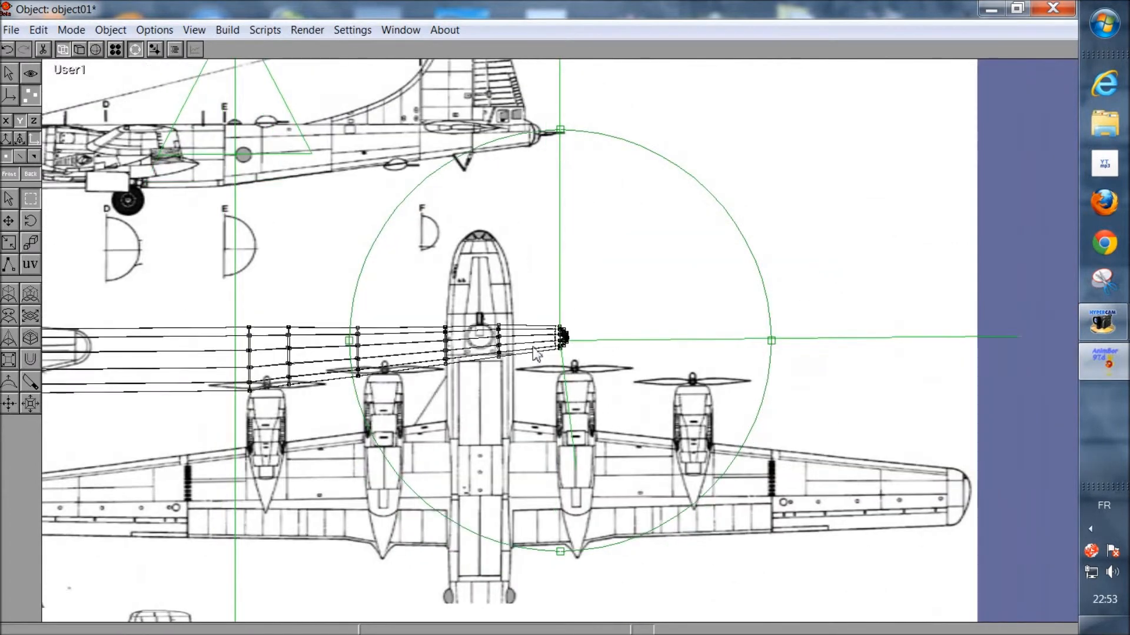
left_click(194, 30)
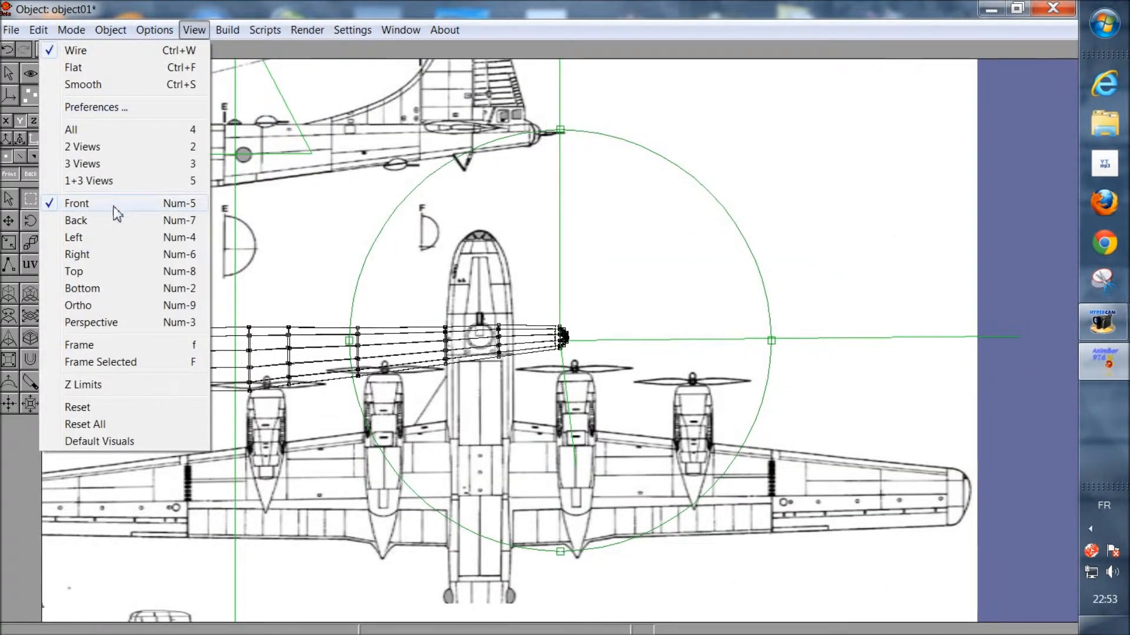
left_click(133, 202)
scroll(625, 323, "down", 8)
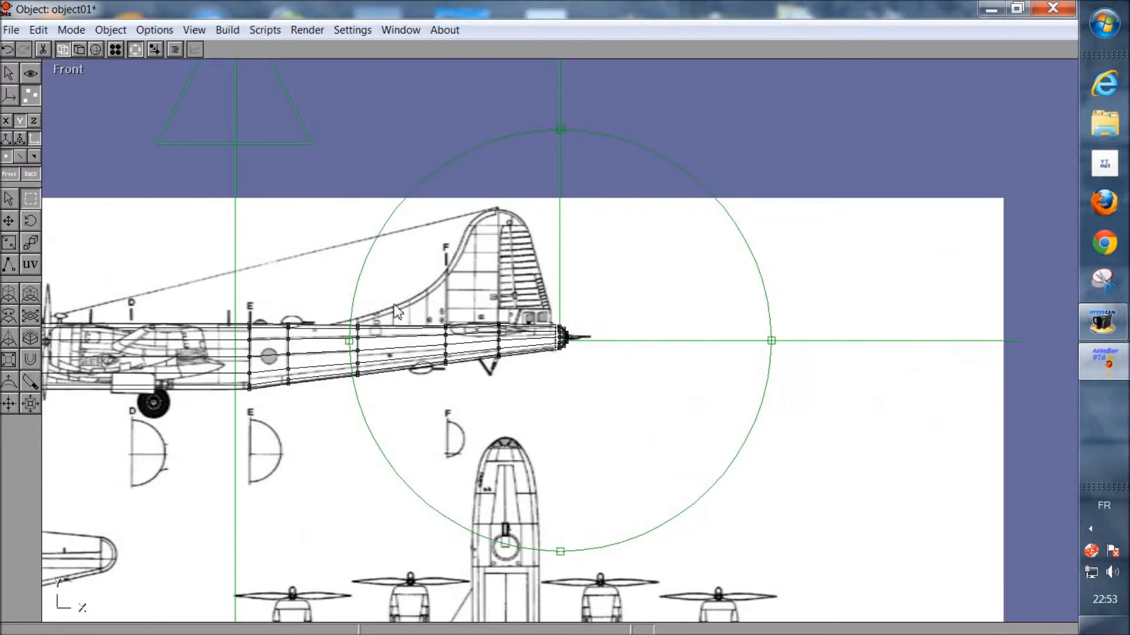
left_click_drag(665, 317, 549, 362)
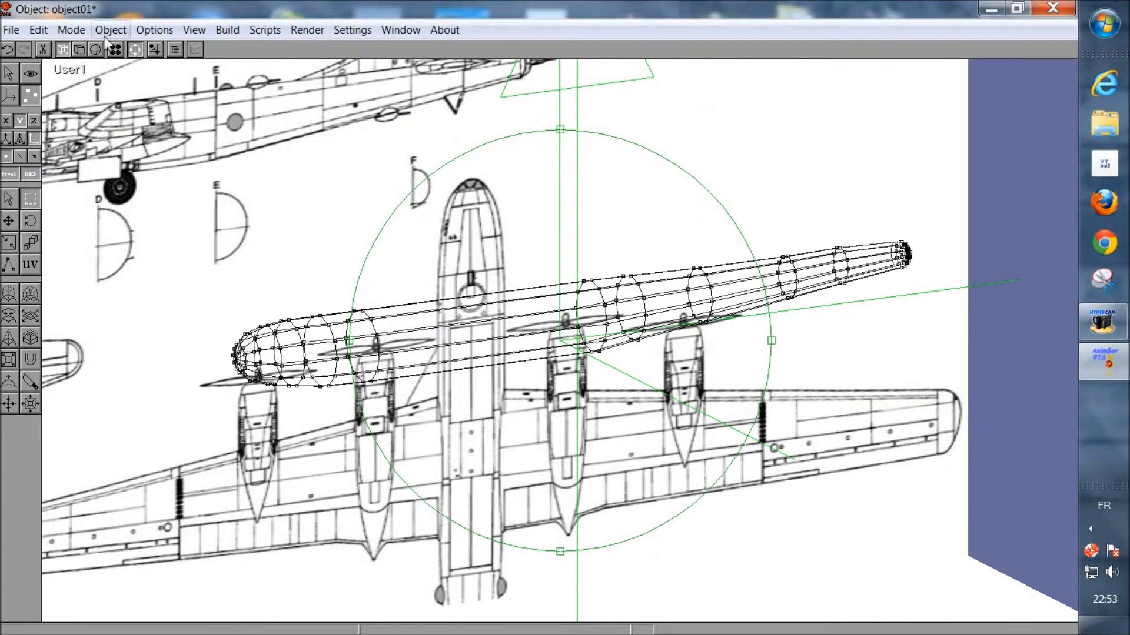
left_click(80, 49)
mouse_move(497, 371)
left_mouse_down()
mouse_move(468, 394)
mouse_move(499, 391)
mouse_move(498, 379)
left_mouse_up()
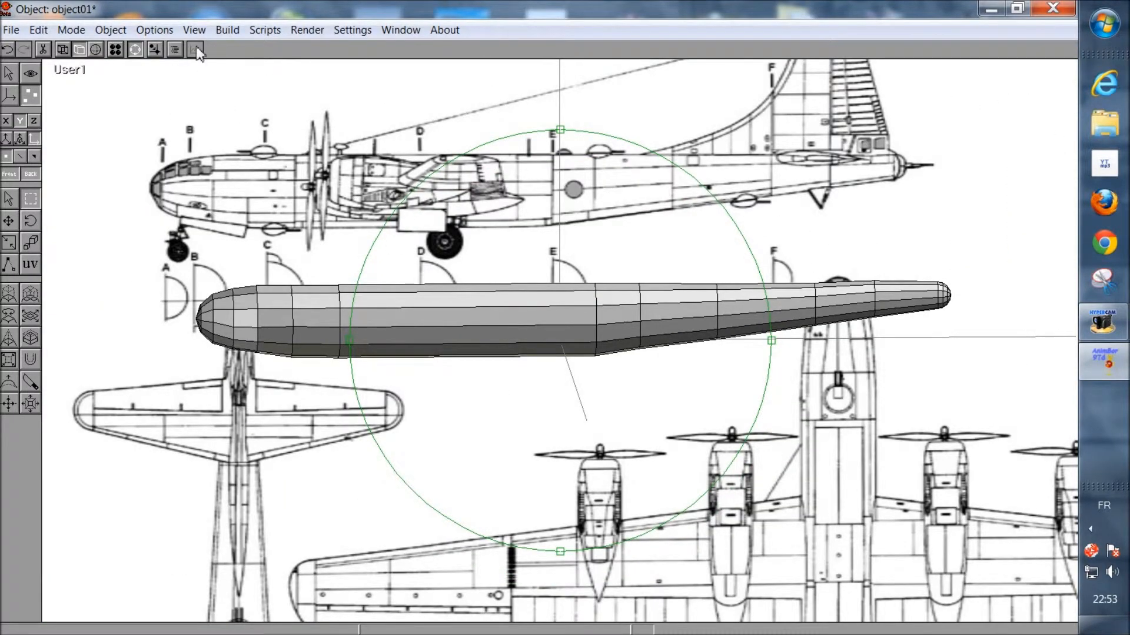
Return to the Front view and examine the flat-shaded fuselage nose against the side-view blueprint
left_click(196, 31)
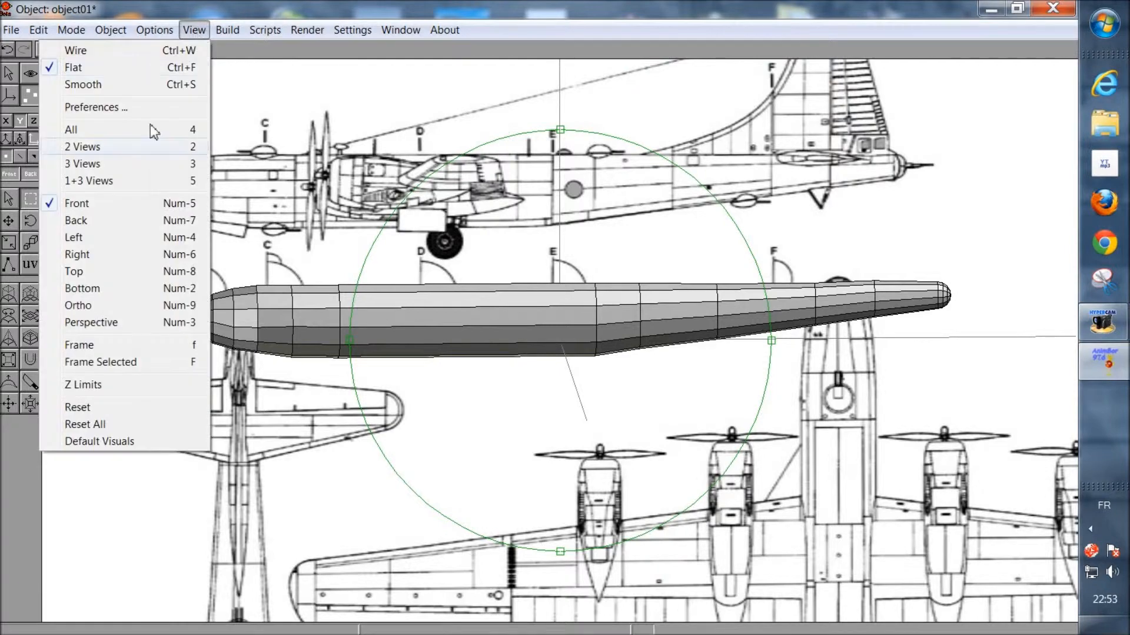
left_click(112, 206)
scroll(502, 338, "up", 3)
middle_click_drag(524, 366, 659, 340)
scroll(532, 345, "up", 4)
middle_click_drag(561, 348, 643, 334)
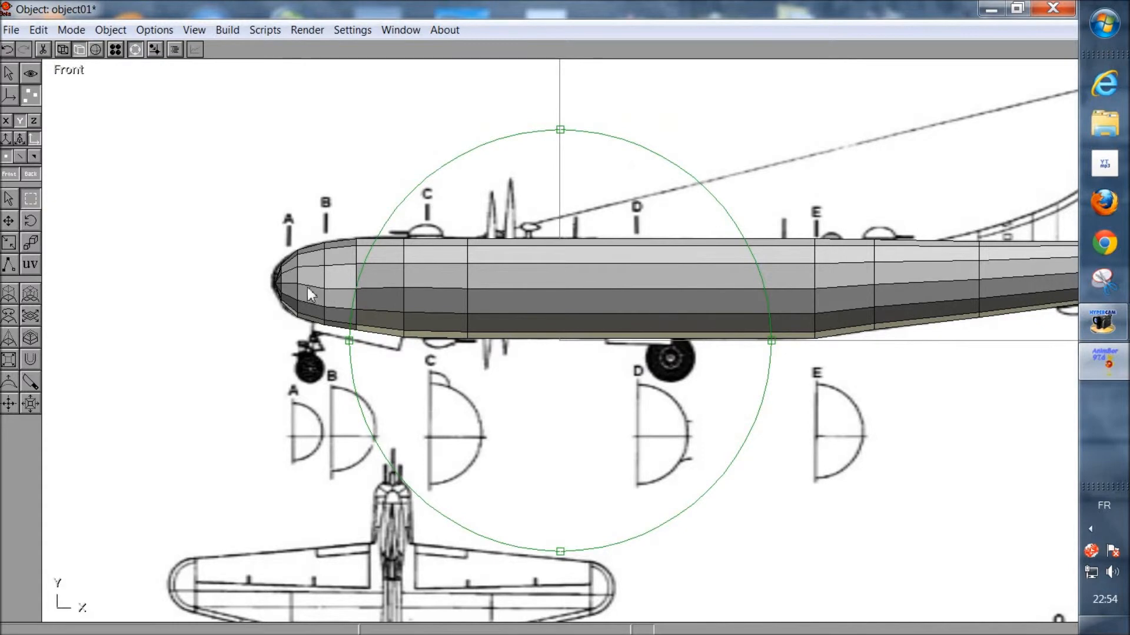
scroll(459, 359, "up", 3)
middle_click_drag(516, 355, 630, 371)
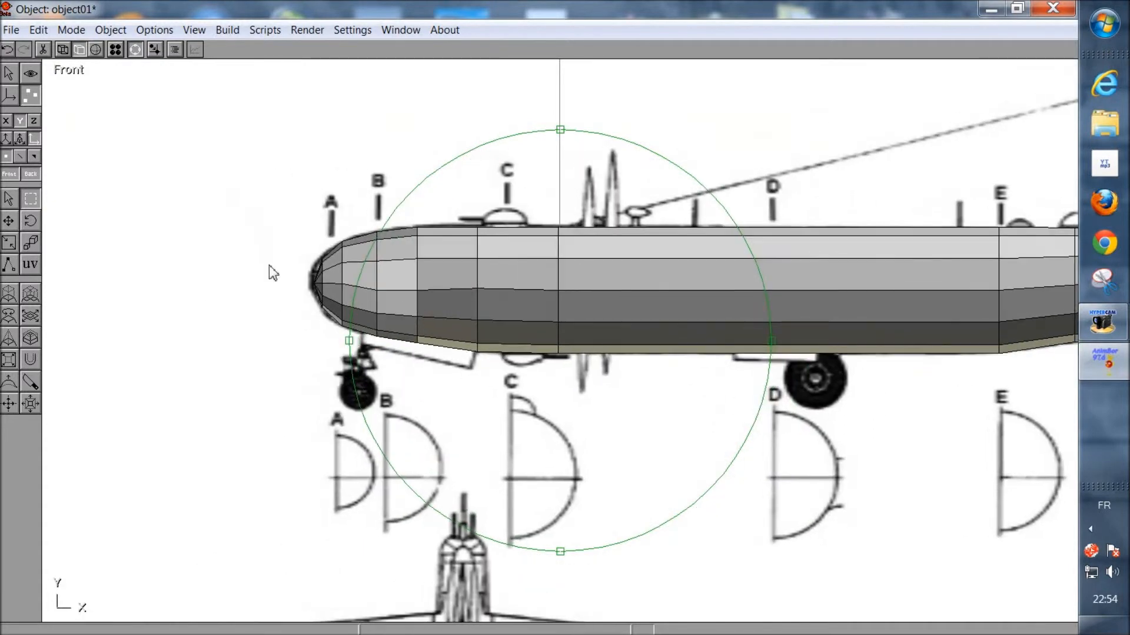
In wireframe, select the midline side points on the second ring behind the nose tip
left_click(62, 50)
scroll(462, 303, "up", 2)
middle_click_drag(440, 300, 548, 297)
scroll(476, 303, "up", 3)
middle_click_drag(475, 315, 470, 372)
scroll(517, 368, "up", 4)
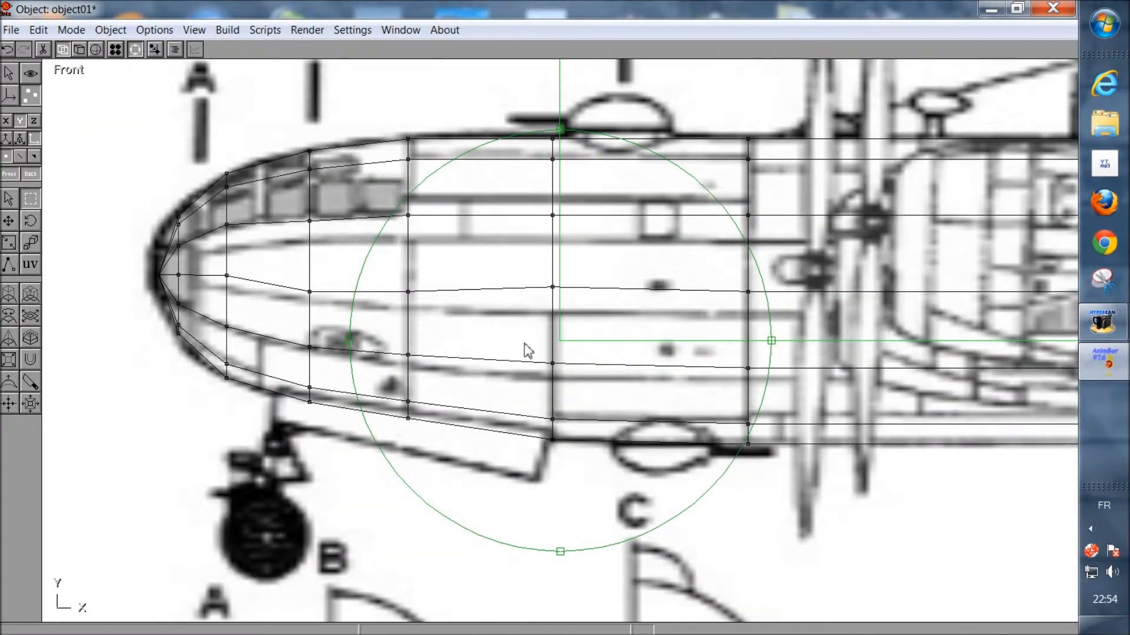
left_click(135, 49)
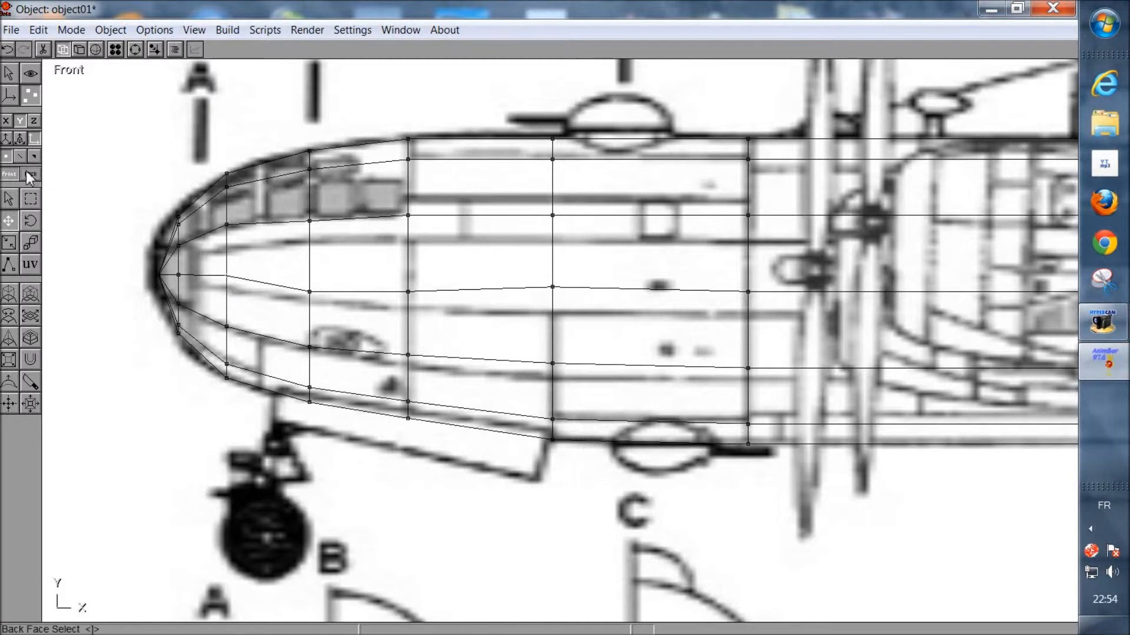
left_click_drag(209, 263, 254, 317)
left_click_drag(210, 265, 236, 294)
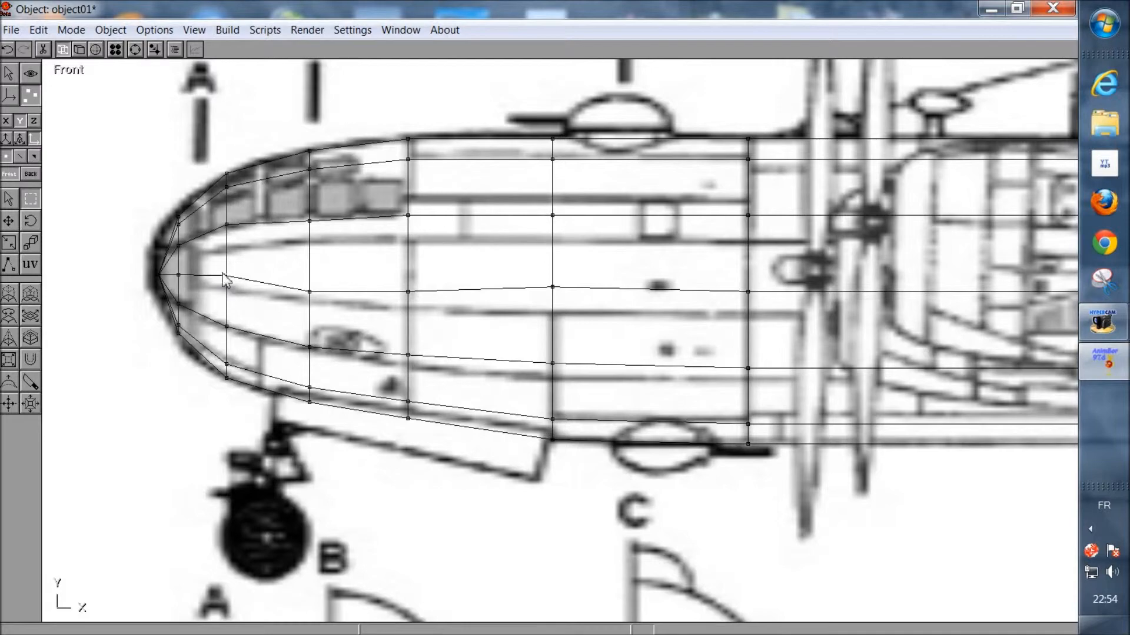
Check the selected second-ring points from an orbited angle, and in the Front view move them slightly down along Y to straighten the side line
left_click(134, 50)
left_click_drag(329, 312, 466, 320)
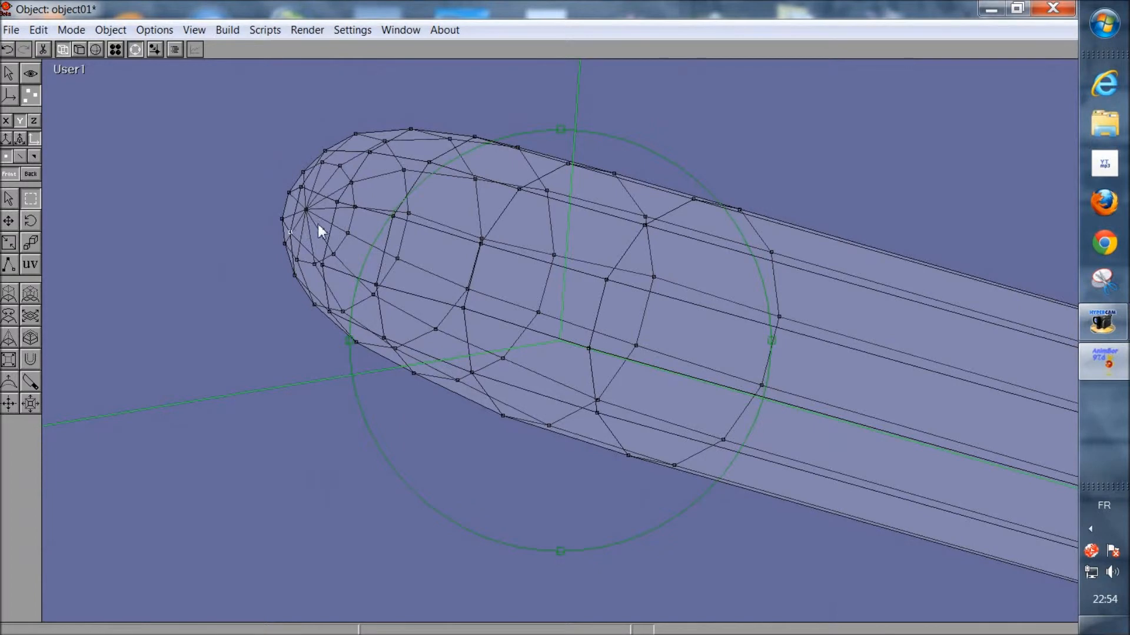
left_click_drag(446, 346, 471, 348)
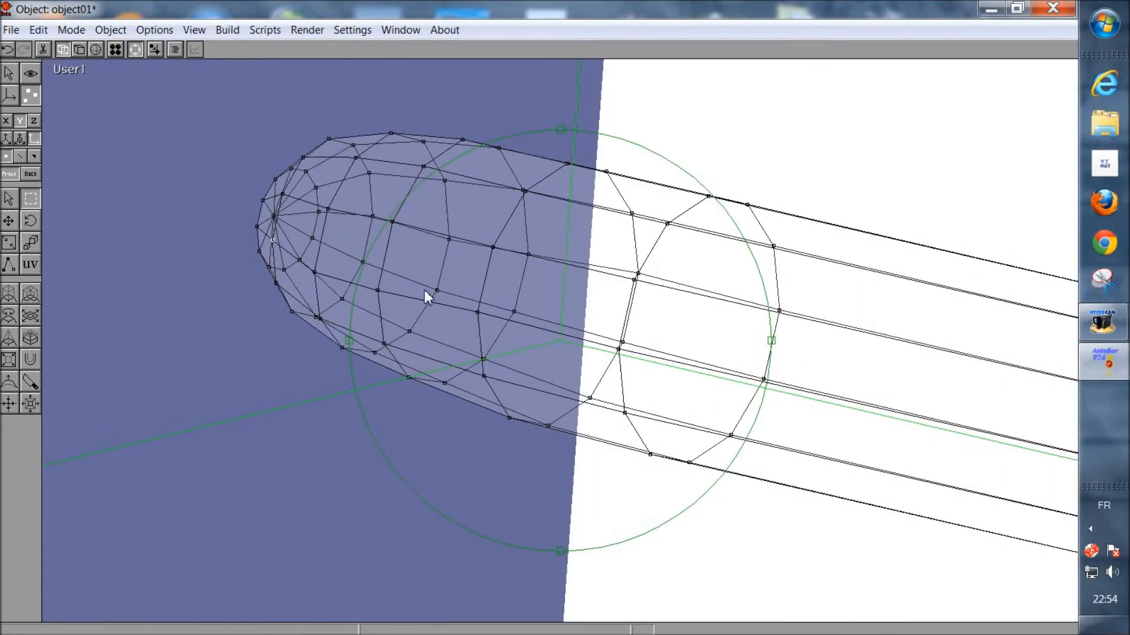
left_click(203, 35)
left_click(108, 204)
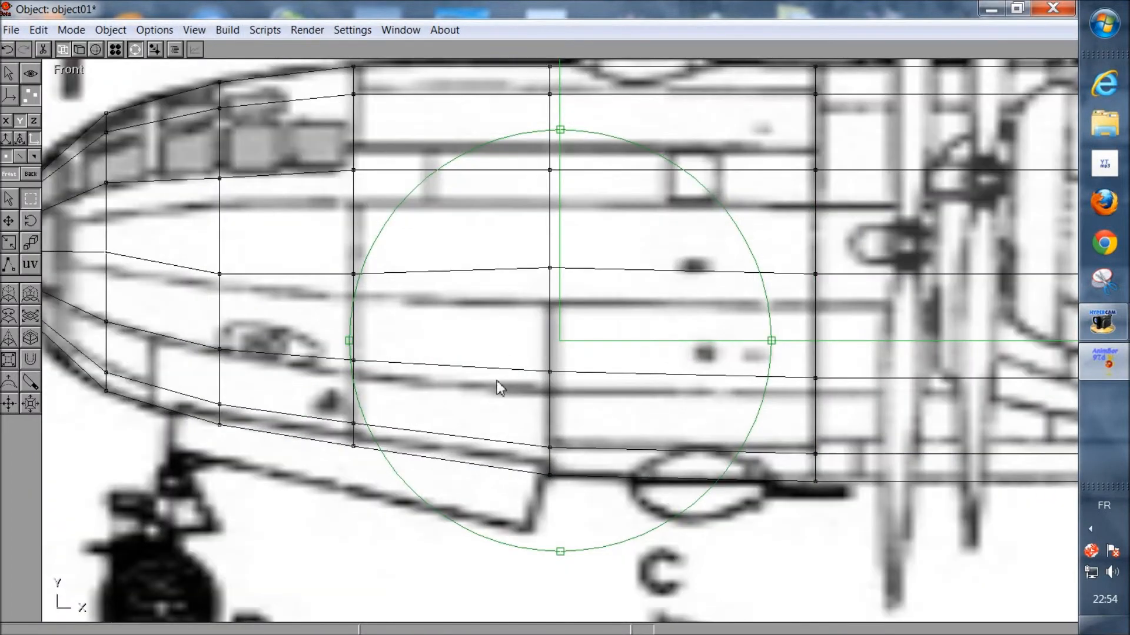
middle_click_drag(497, 381, 694, 369)
left_click(136, 52)
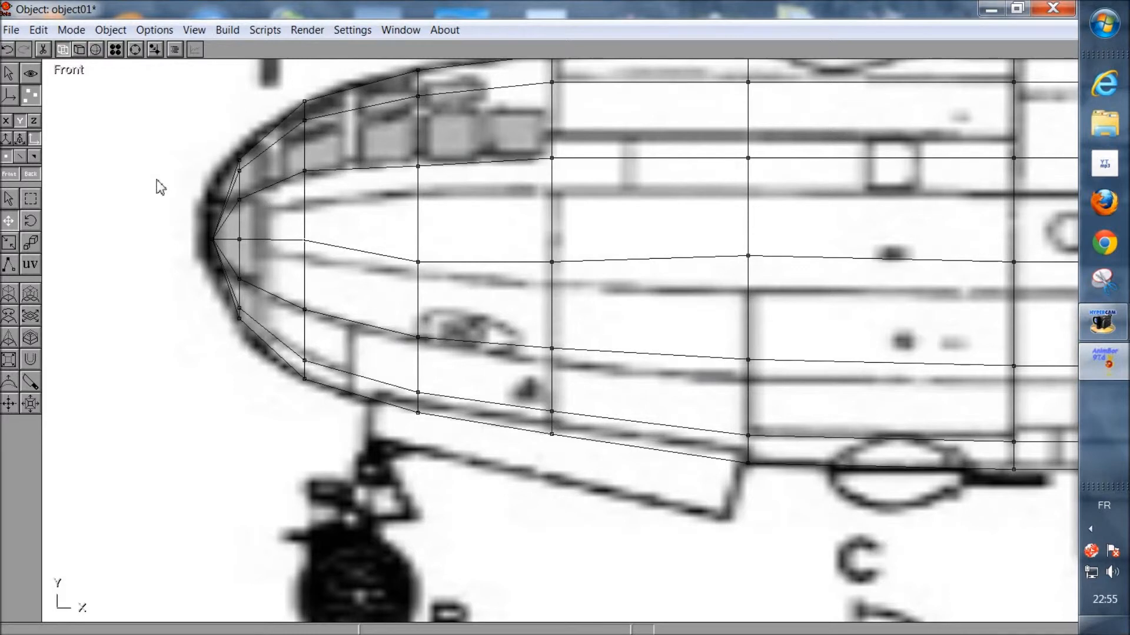
left_click(21, 121)
left_click_drag(142, 173, 143, 179)
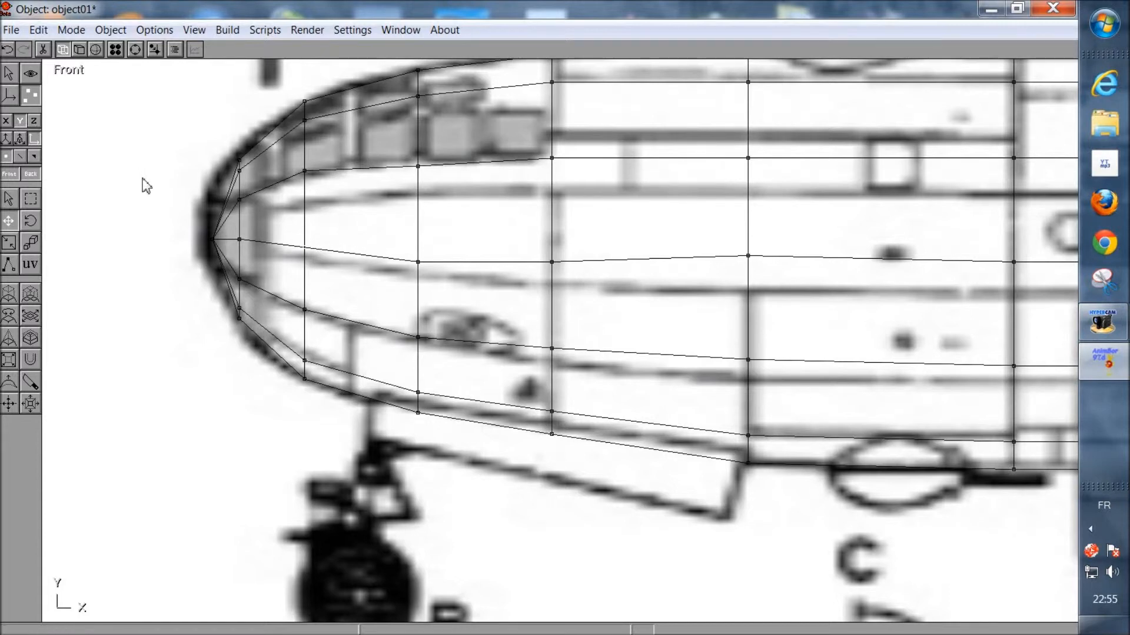
Select the midline points on the third nose ring and move them slightly up along Y in line with their neighbours
left_click(31, 200)
left_click_drag(373, 237, 446, 308)
left_click(14, 218)
left_click_drag(150, 265, 149, 261)
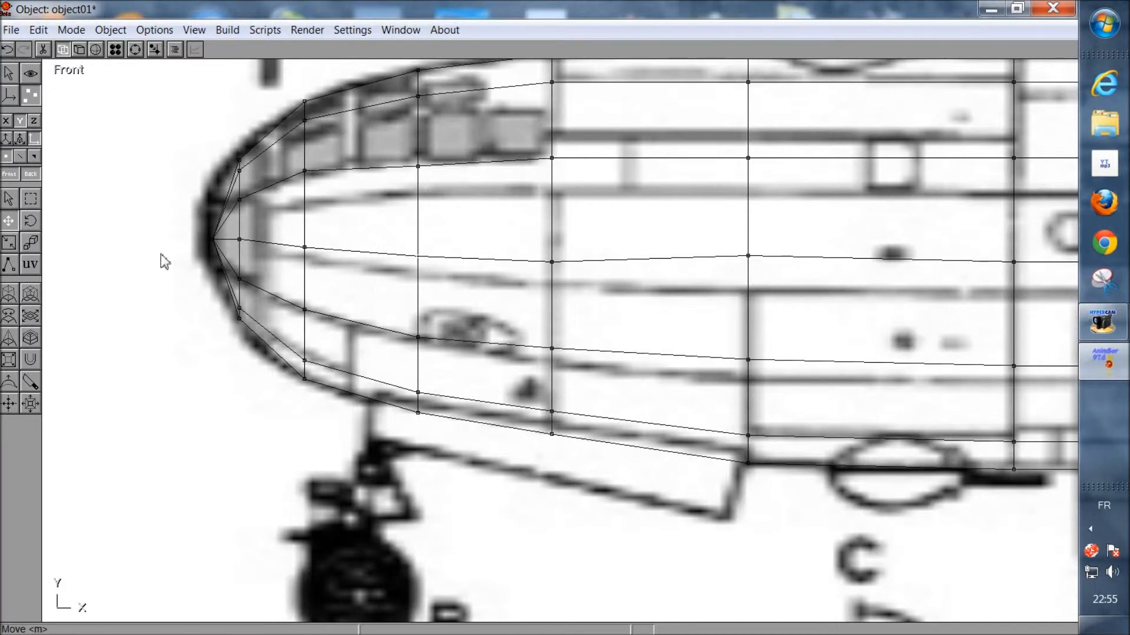
Select the midline points on the fourth nose ring and move them slightly up along Y to smooth the side line
left_click(31, 199)
left_click_drag(389, 227, 545, 280)
left_click_drag(403, 235, 560, 281)
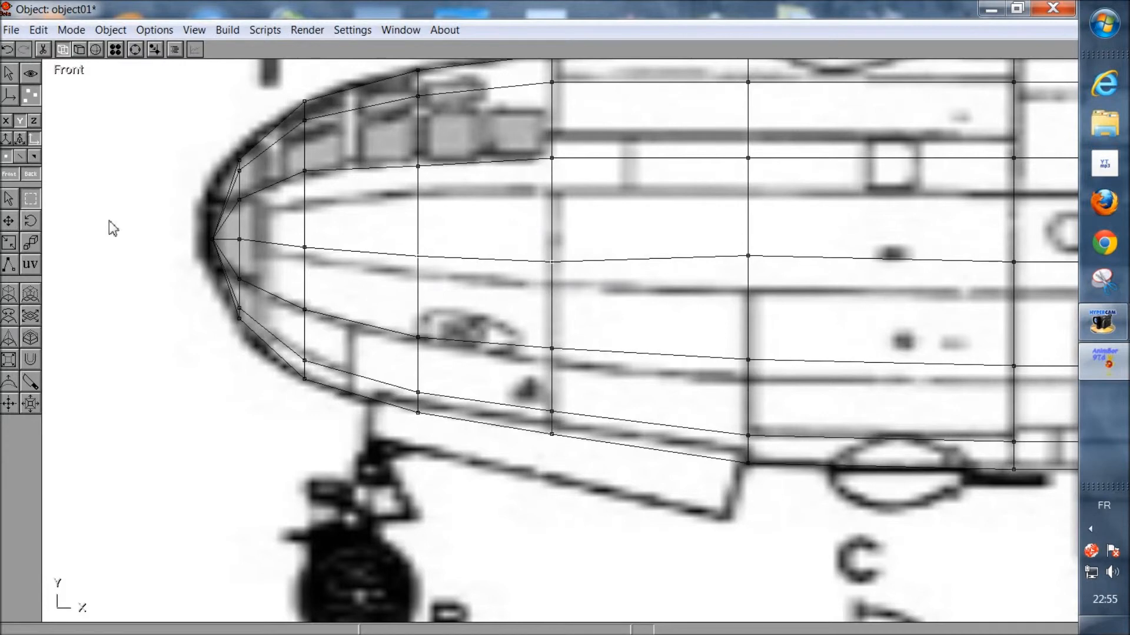
left_click(12, 222)
left_click_drag(94, 255, 94, 250)
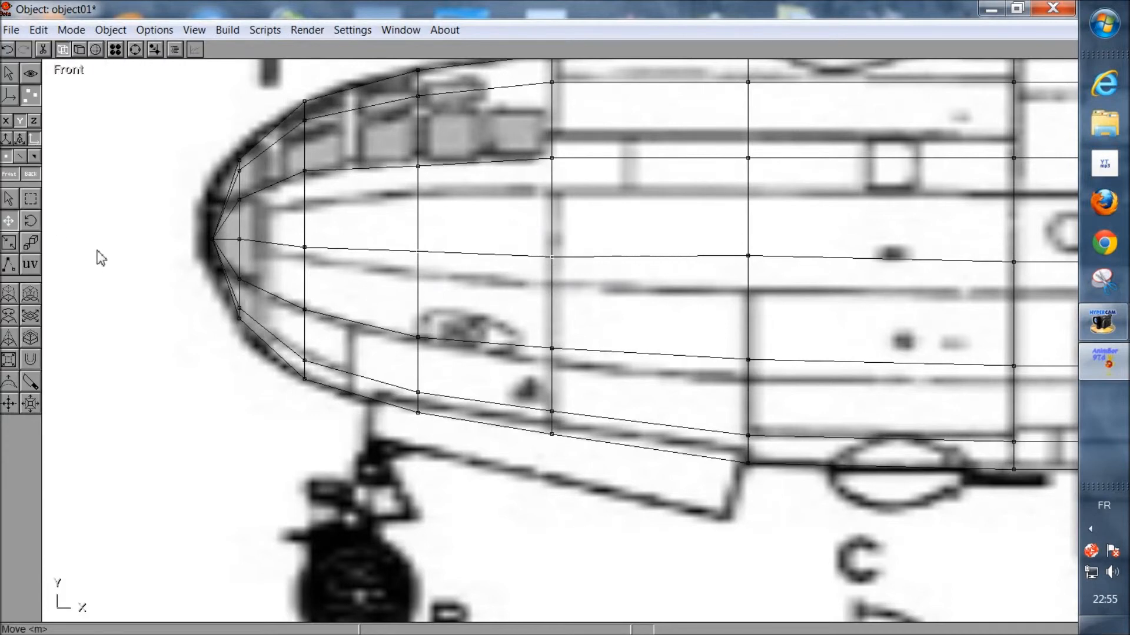
Compare the nose's midline with the blueprint and nudge its points along Y so the line runs evenly
left_click(135, 50)
scroll(497, 333, "down", 3)
middle_click_drag(763, 358, 557, 354)
right_click_drag(556, 354, 415, 354)
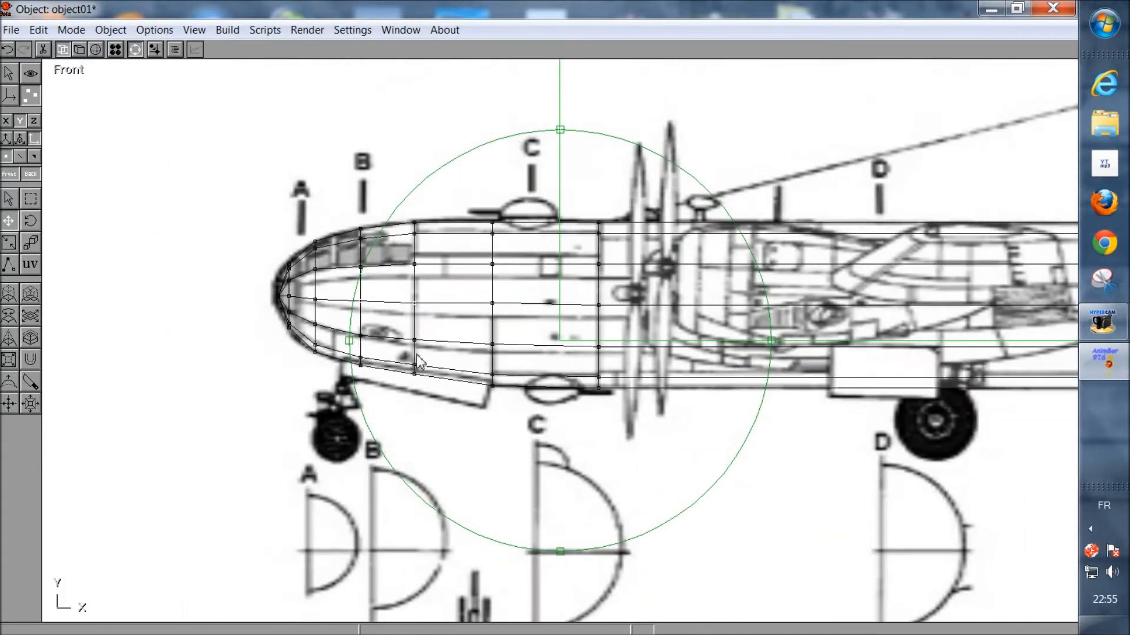
middle_click_drag(582, 371, 450, 374)
right_click_drag(410, 359, 541, 360)
middle_click_drag(341, 380, 521, 368)
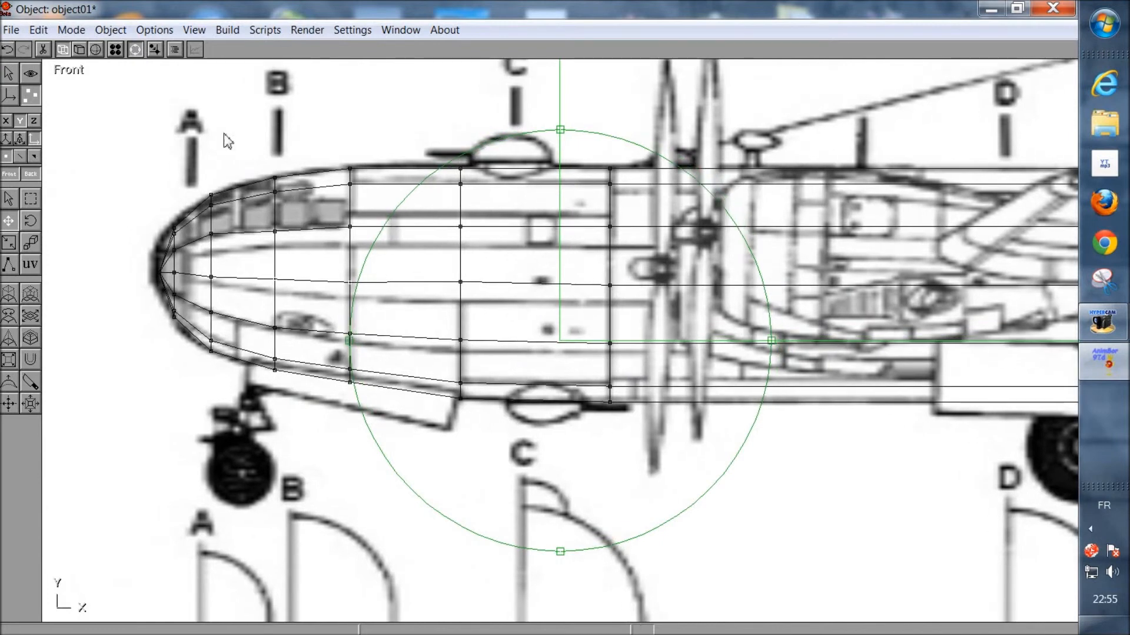
left_click(135, 49)
left_click_drag(216, 263, 216, 261)
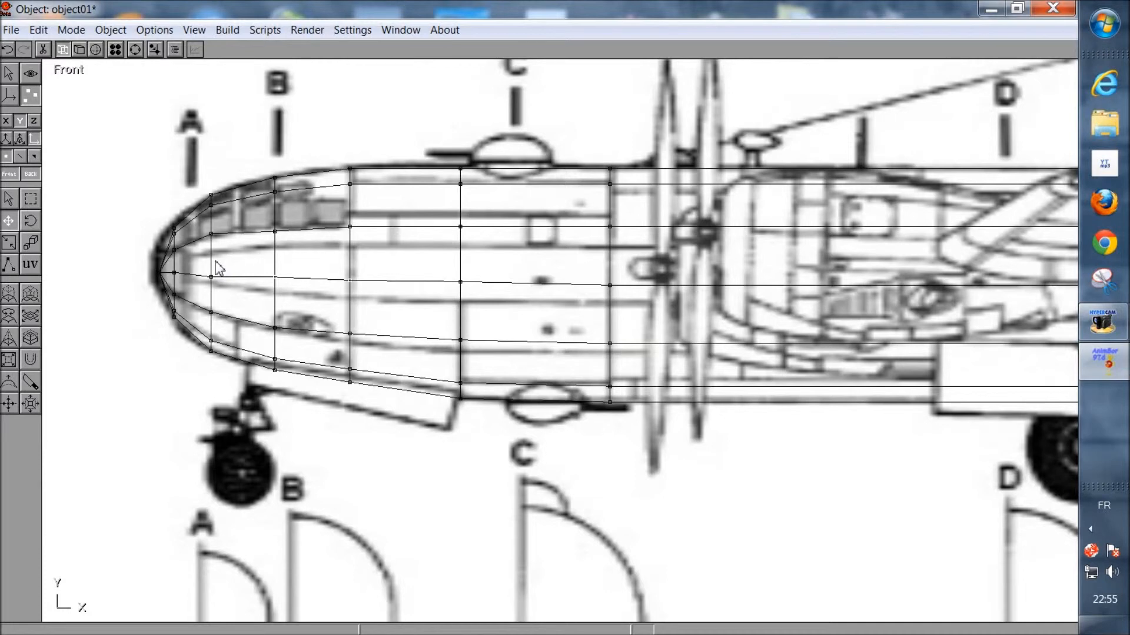
left_click(31, 200)
left_click(9, 222)
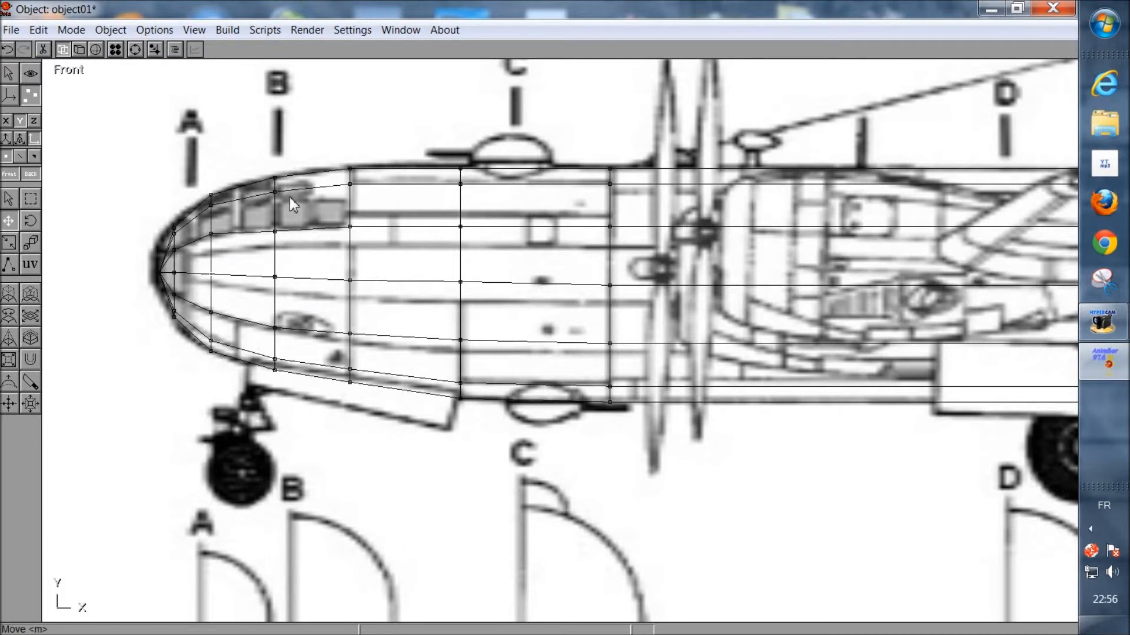
Try to cut edges around the front cockpit windows on the nose with the knife tool, following the blueprint
left_click(134, 51)
scroll(365, 324, "up", 2)
middle_click_drag(394, 340, 622, 315)
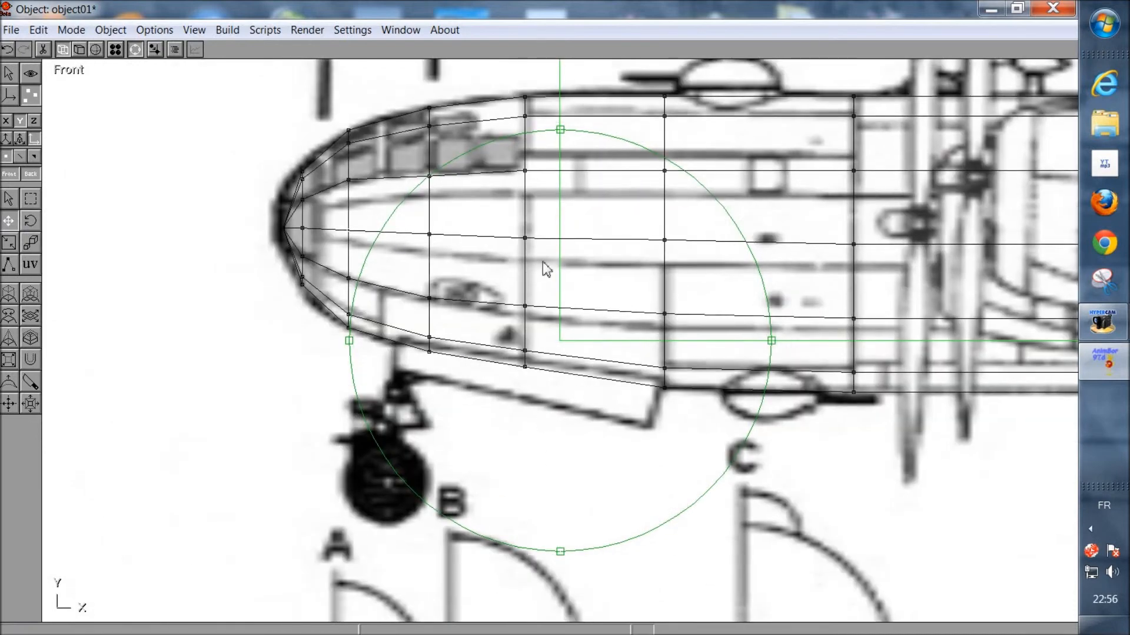
middle_click_drag(488, 262, 575, 438)
scroll(576, 444, "up", 2)
middle_click_drag(673, 390, 592, 350)
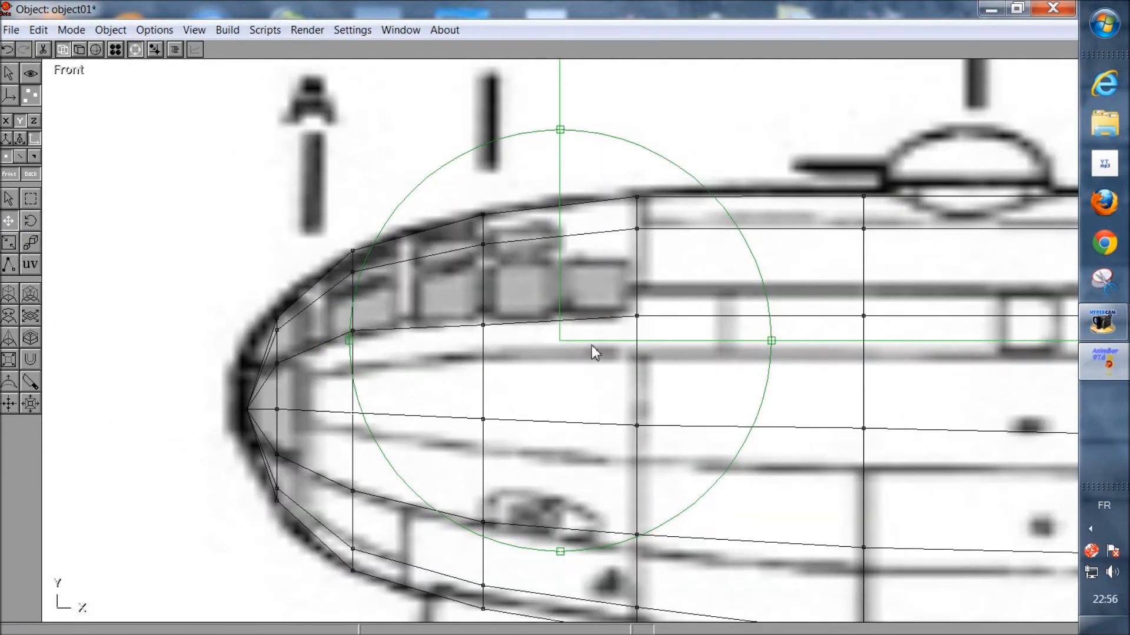
left_click(136, 50)
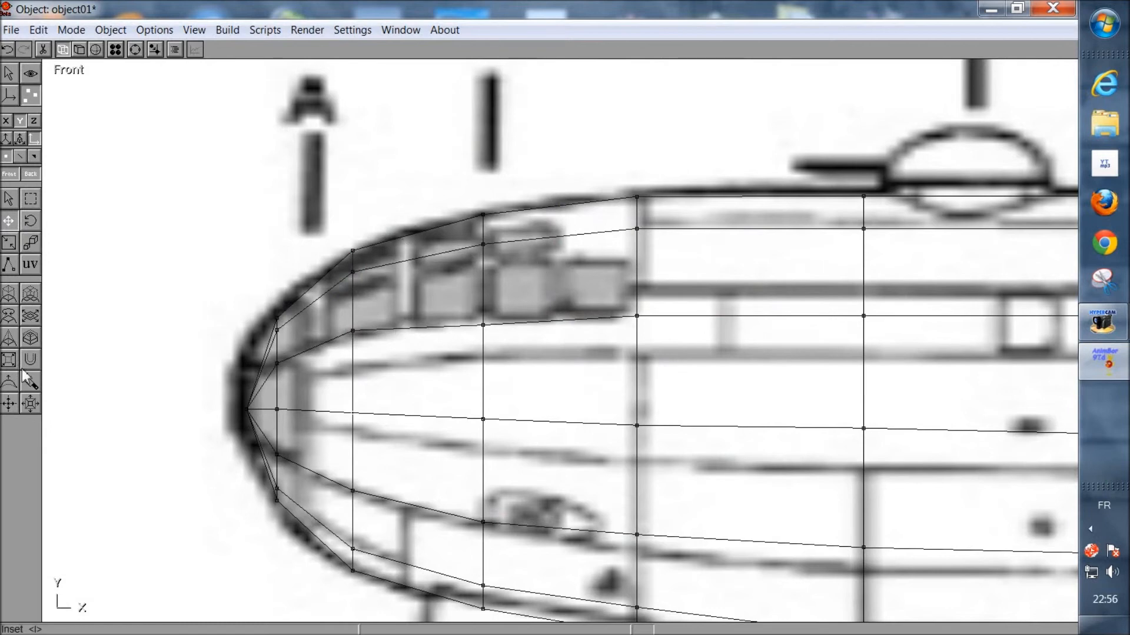
left_click(30, 383)
left_click_drag(429, 368, 414, 381)
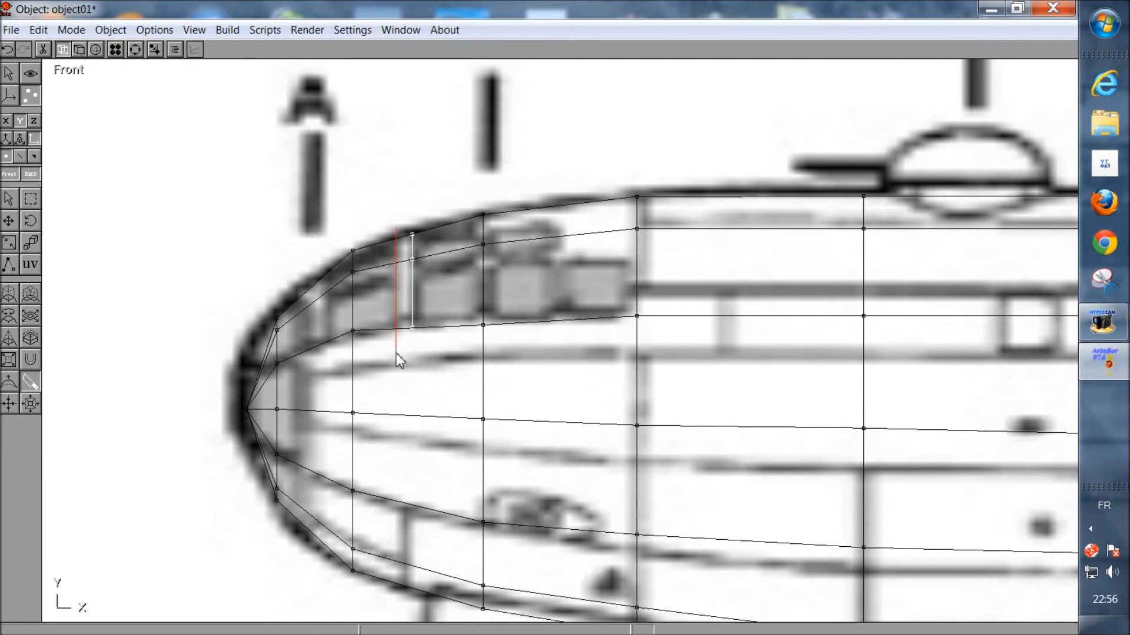
left_click_drag(396, 354, 397, 354)
left_click_drag(327, 259, 328, 365)
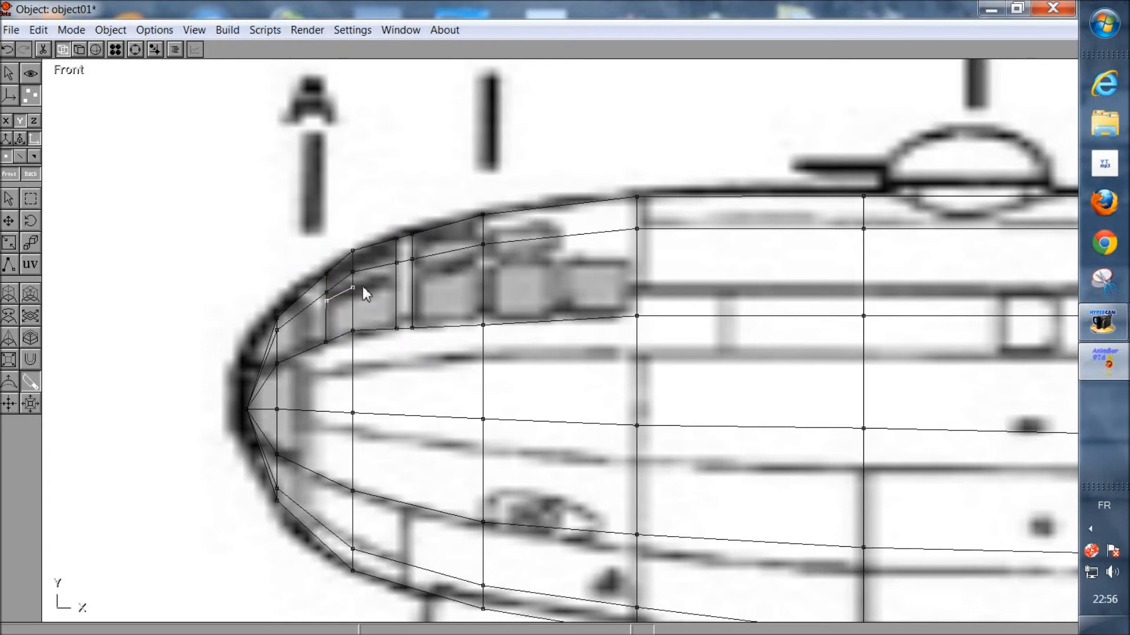
left_click_drag(355, 287, 405, 277)
Undo all the knife cuts made around the cockpit windows
left_click(7, 50)
left_click(8, 50)
left_click(7, 50)
left_click(7, 50)
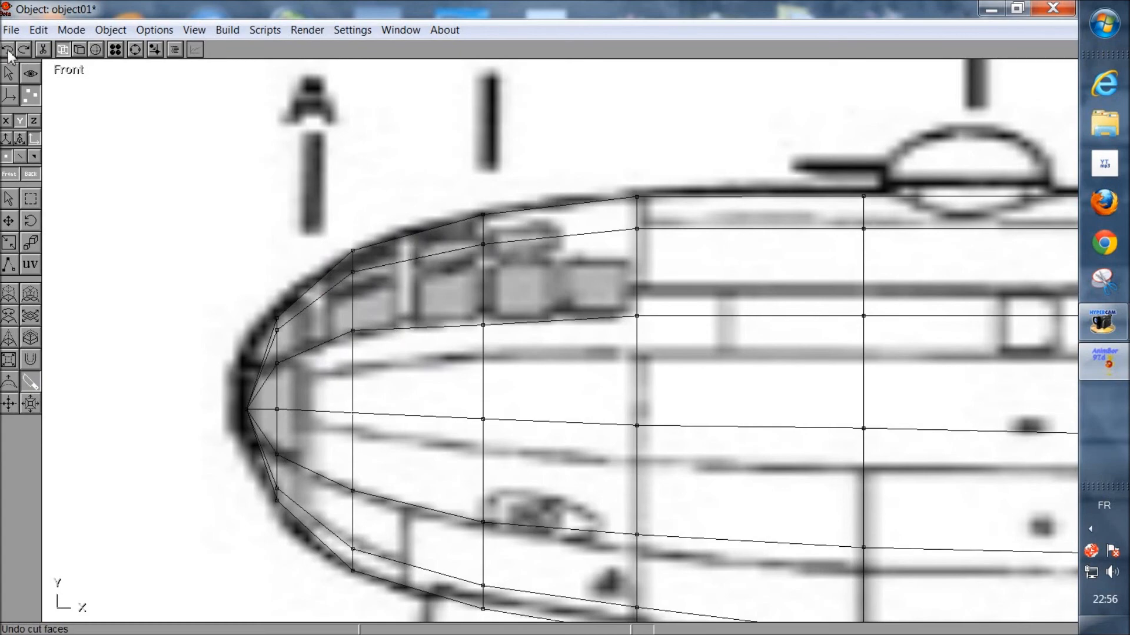
left_click(135, 50)
scroll(588, 341, "down", 3)
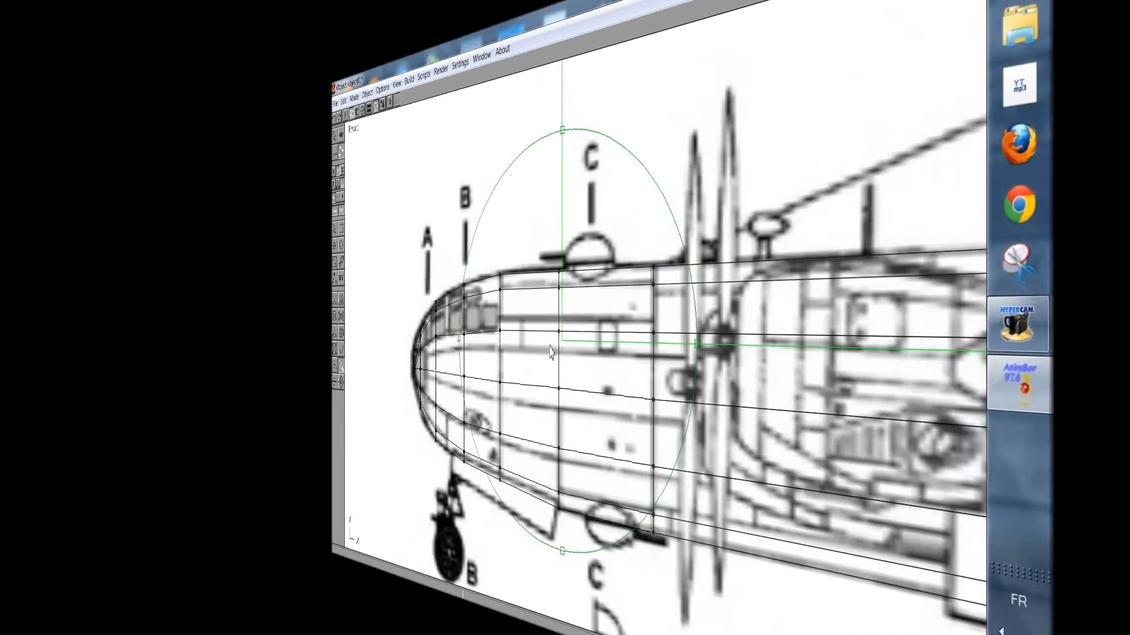